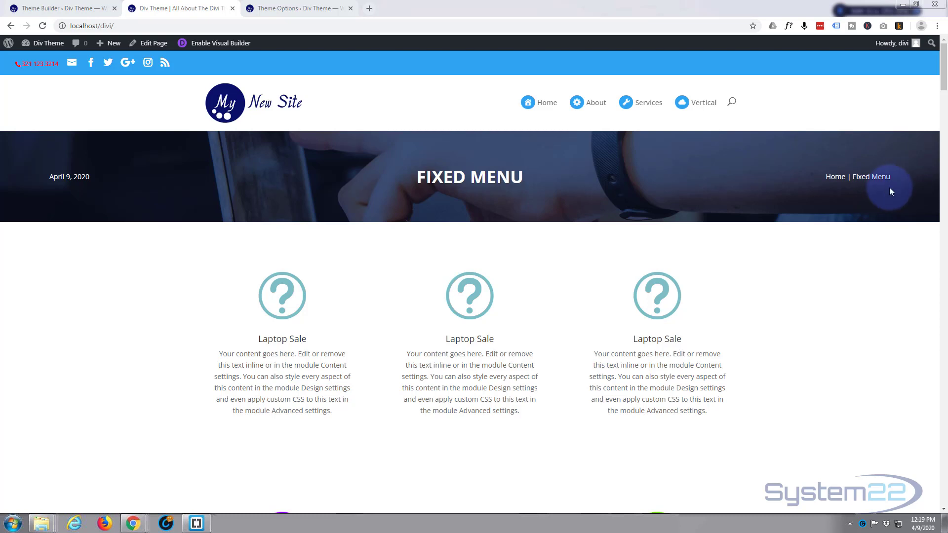
Reload the live Fixed Menu site page and scroll through it.
left_click(60, 9)
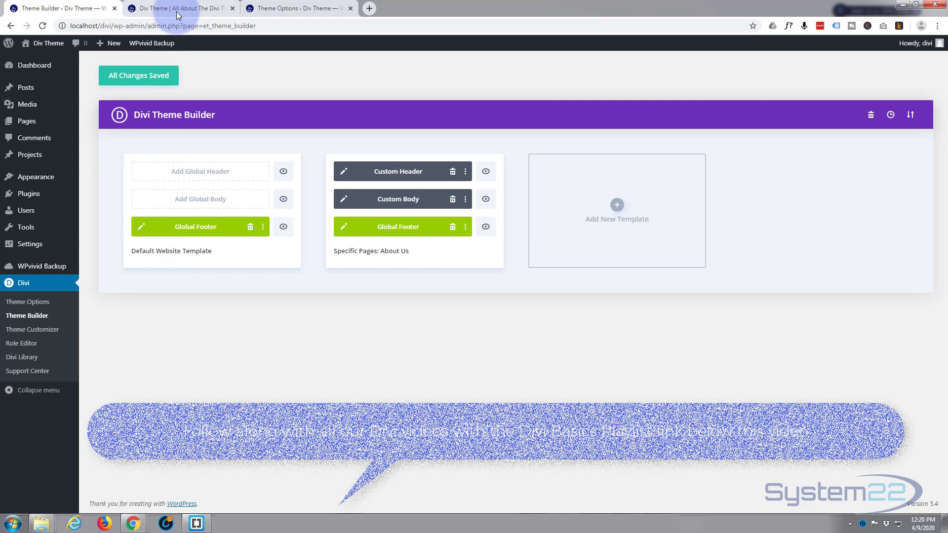
left_click(284, 9)
left_click(193, 9)
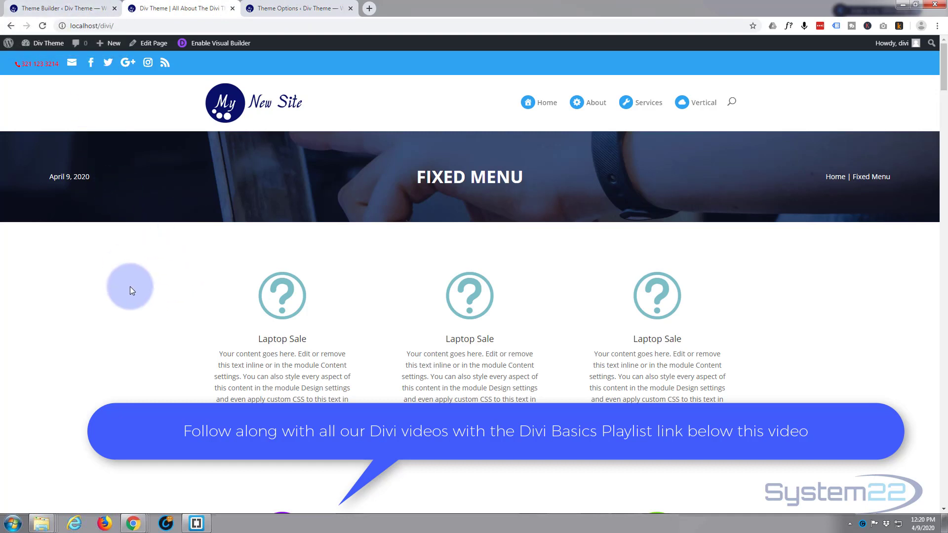
key("F5")
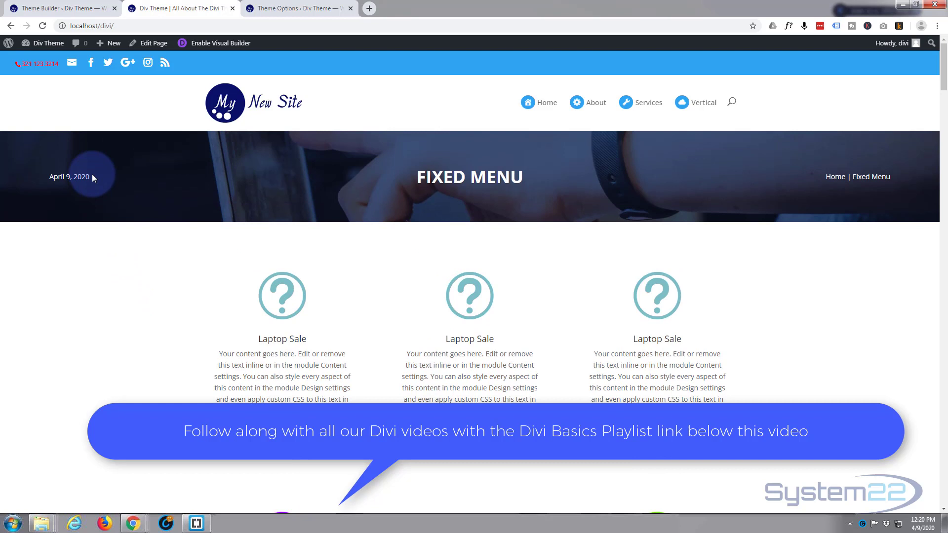
scroll(119, 254, "down", 2)
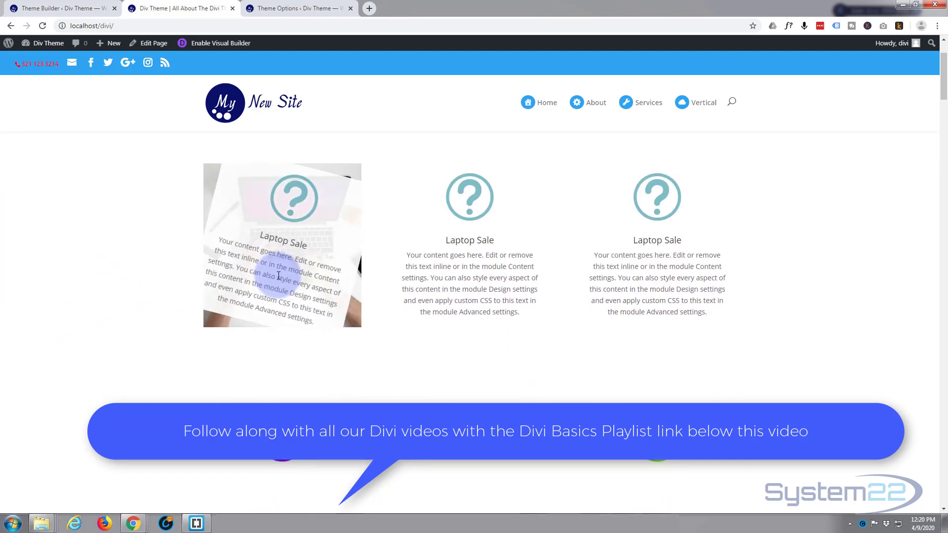
scroll(99, 348, "down", 10)
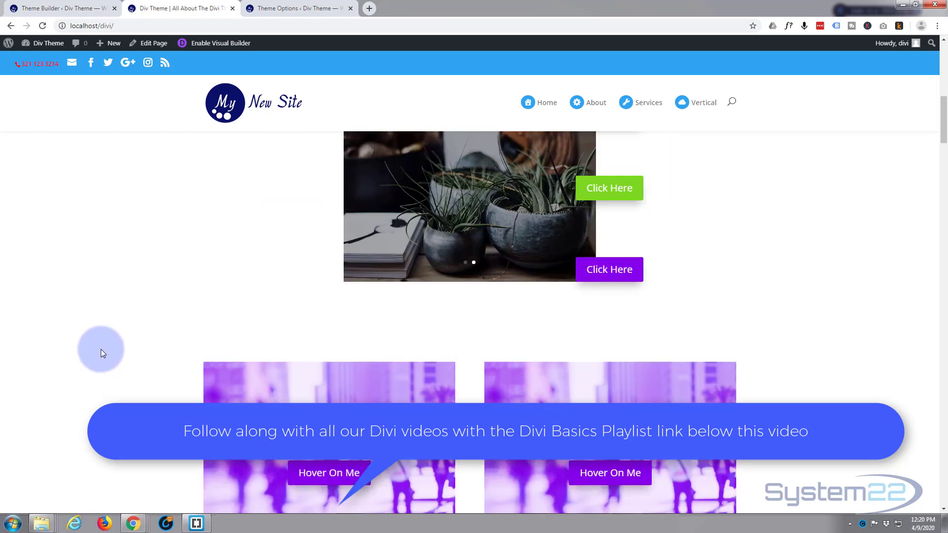
scroll(102, 349, "down", 8)
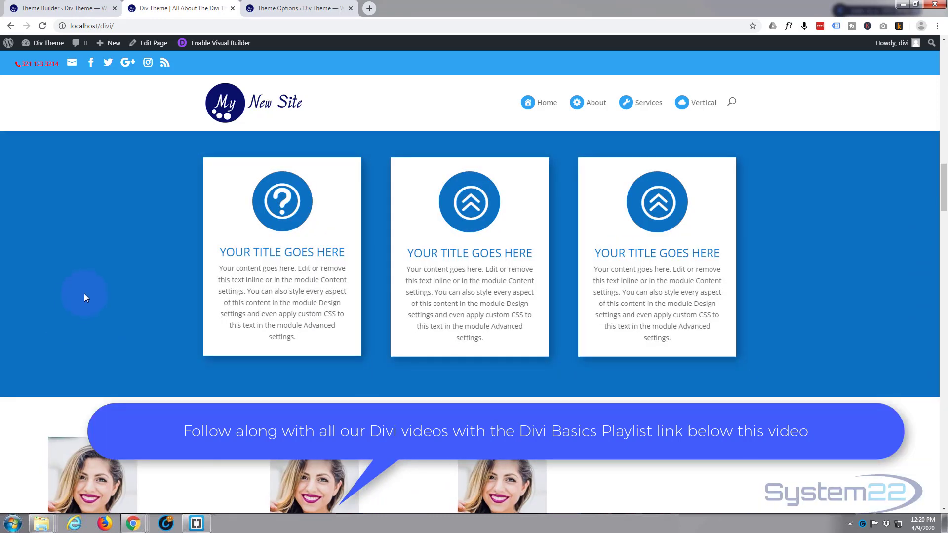
scroll(89, 289, "down", 2)
scroll(90, 287, "up", 3)
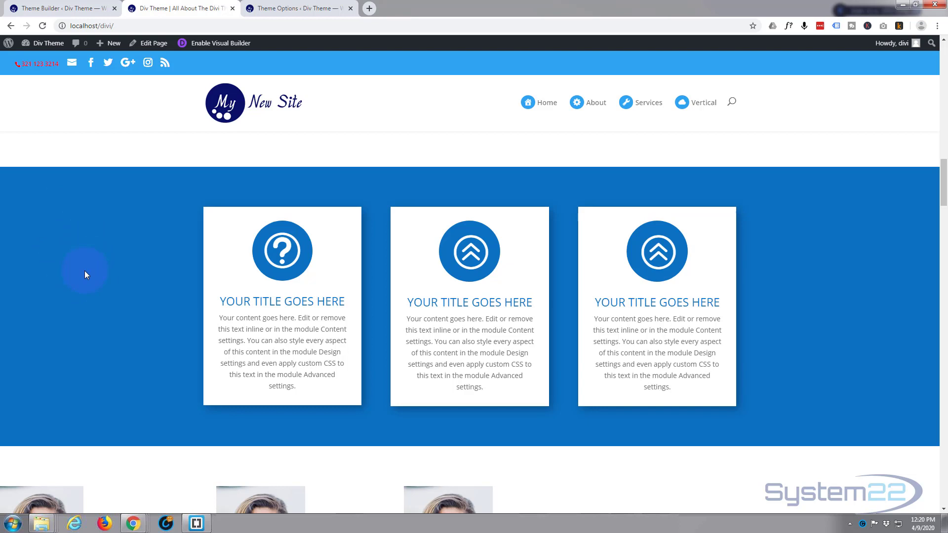
Back in Theme Builder, add a global body to the Default Website Template.
left_click(45, 8)
left_click(188, 200)
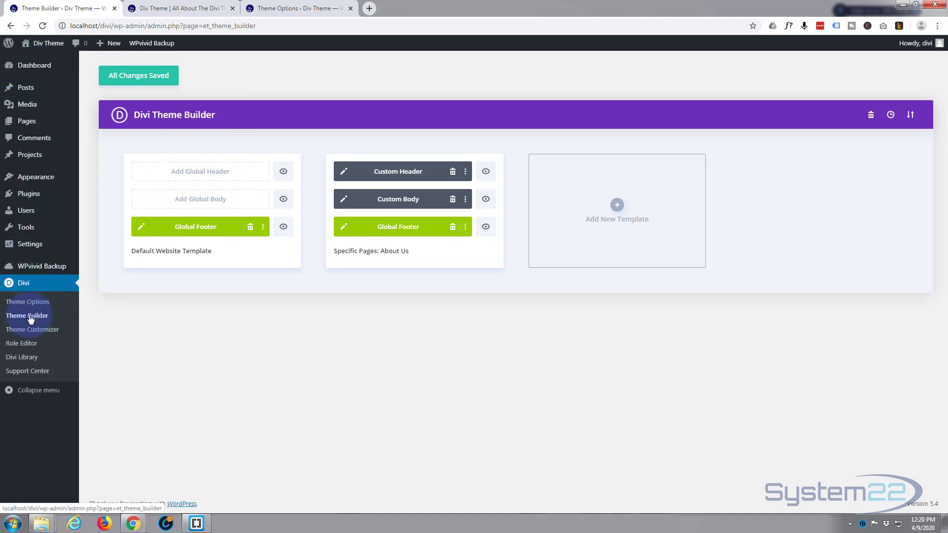
left_click(206, 203)
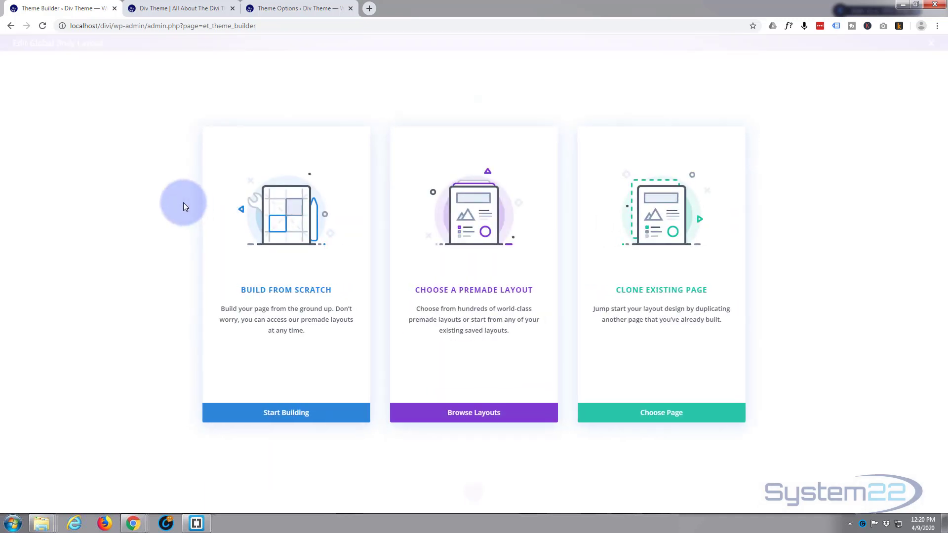
Start from scratch with a single full-width column row holding a Post Content module.
left_click(280, 417)
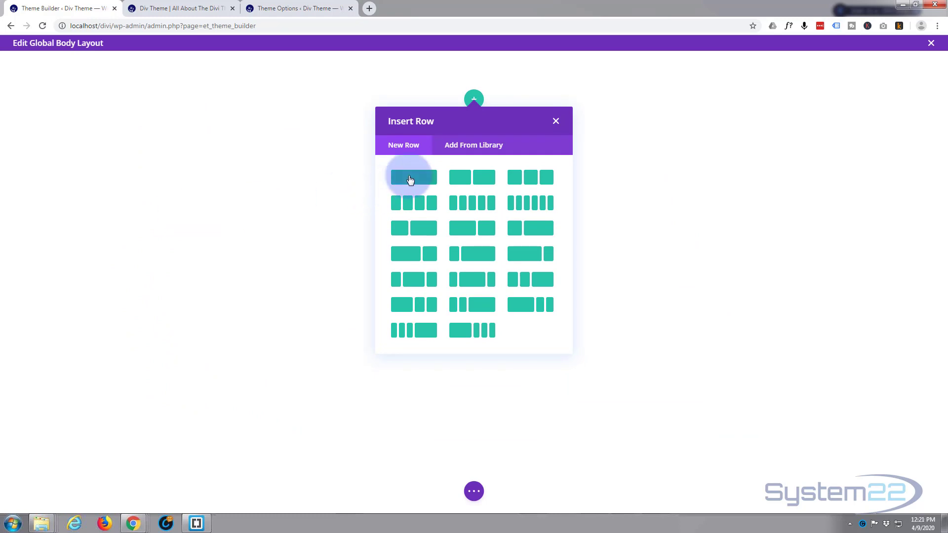
left_click(409, 179)
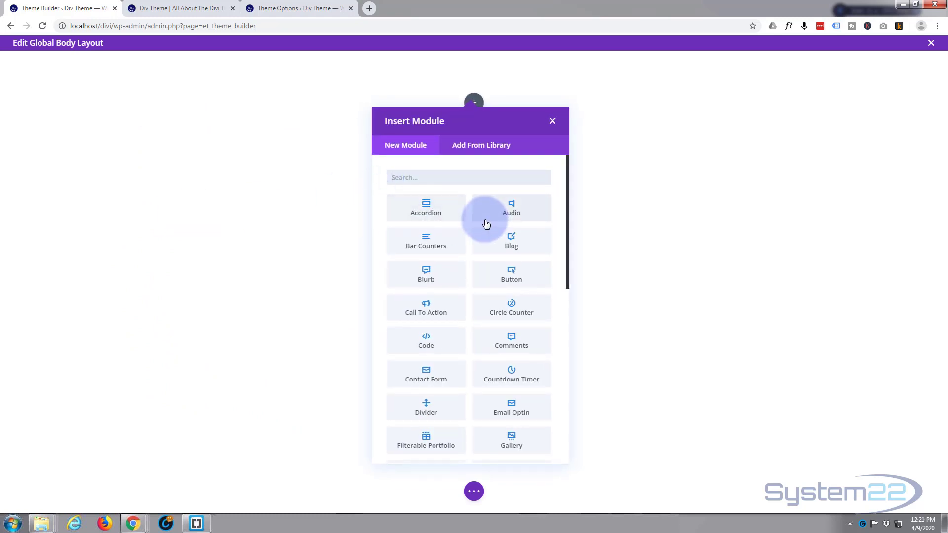
scroll(490, 233, "down", 4)
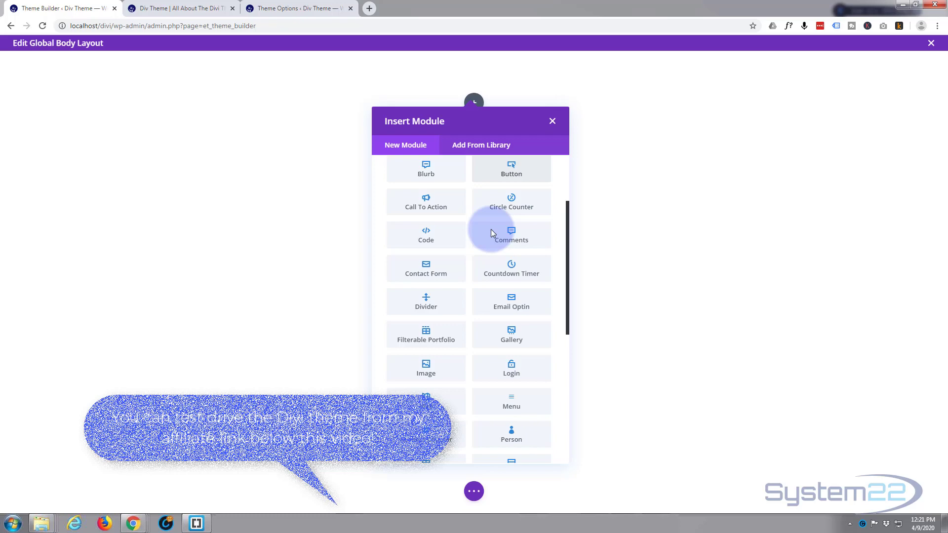
scroll(491, 229, "down", 1)
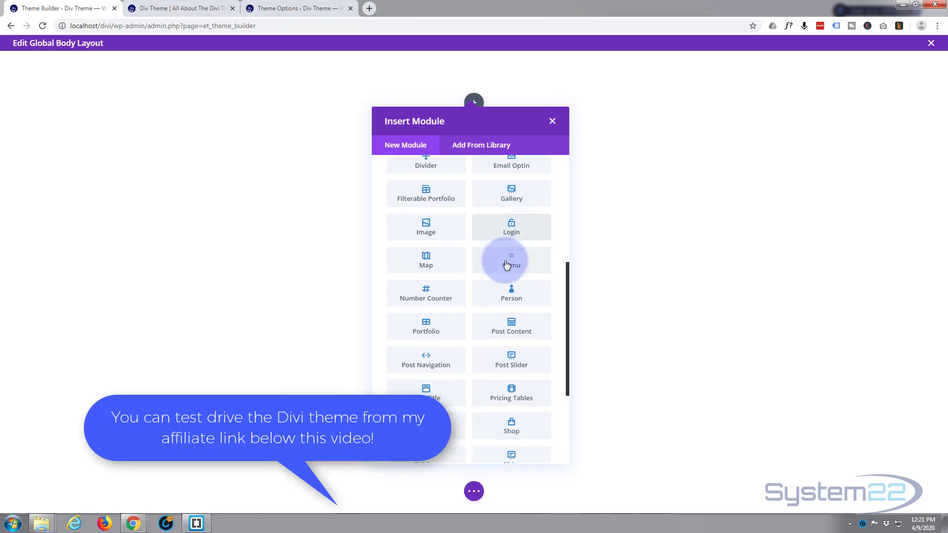
left_click(514, 331)
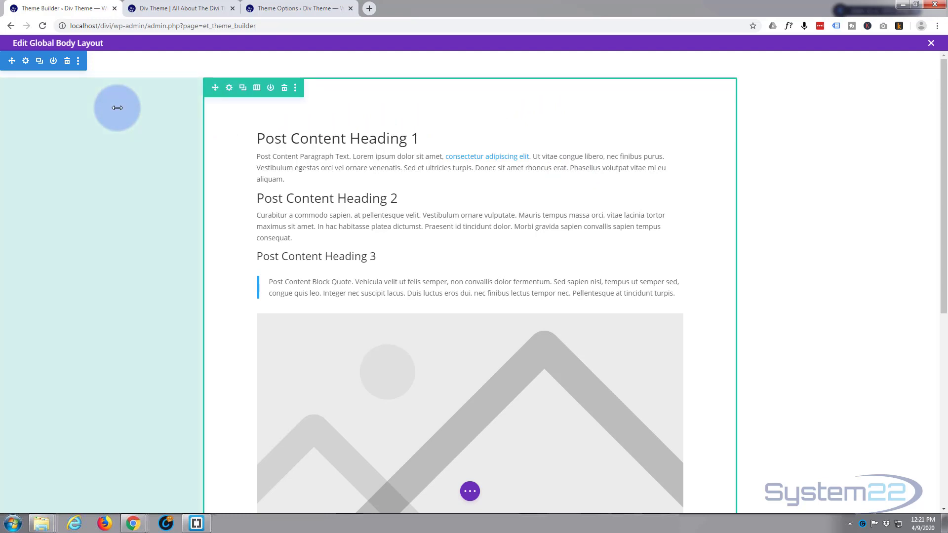
Give the section a slanted top divider under Design > Dividers.
left_click(25, 62)
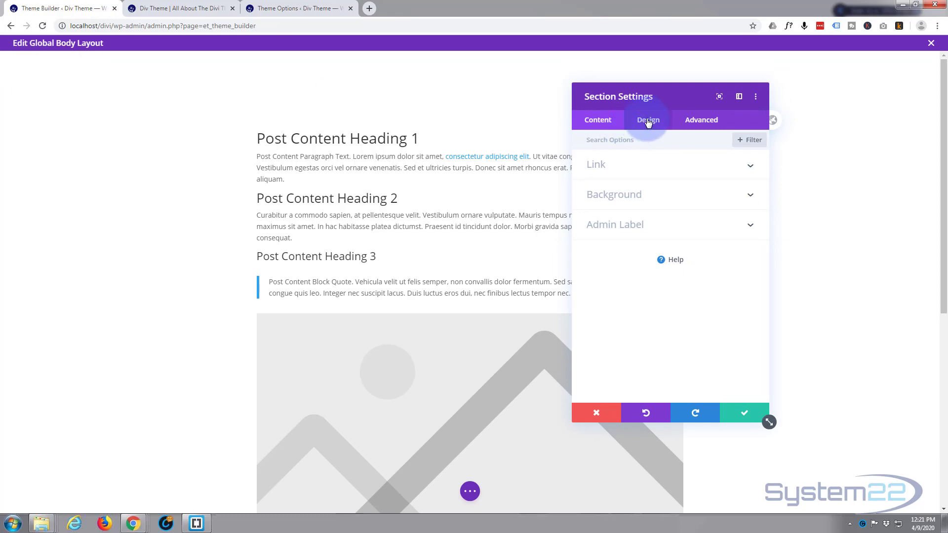
left_click(648, 120)
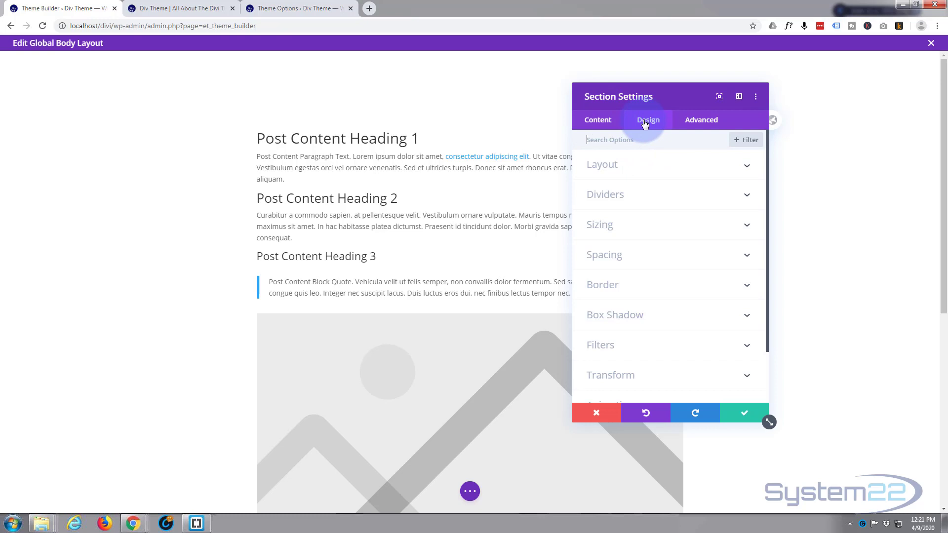
left_click(650, 196)
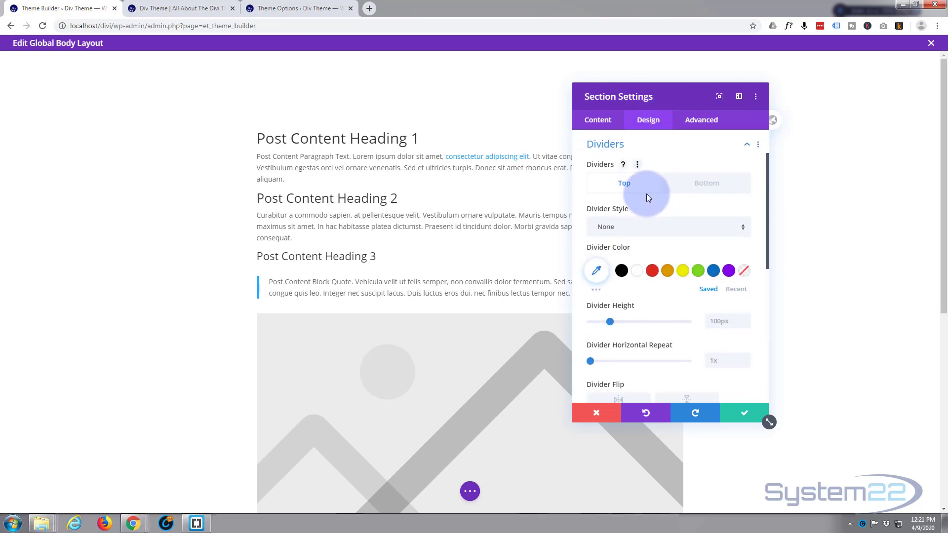
left_click(648, 235)
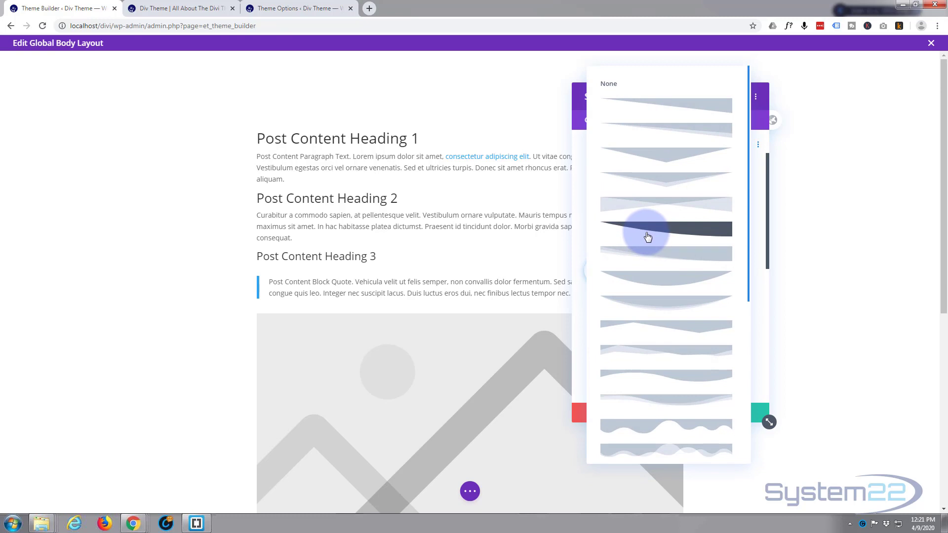
left_click(689, 129)
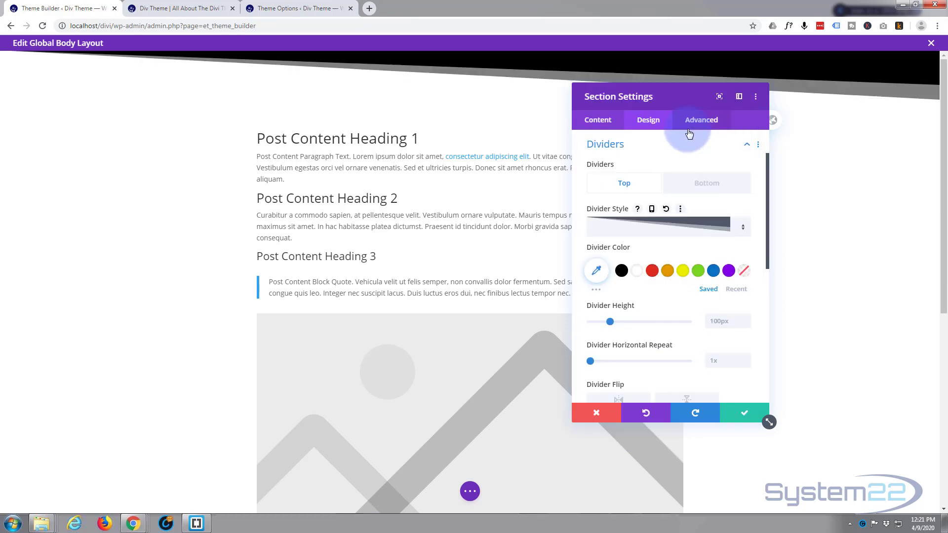
Colour the top divider translucent blue, rgba(12,113,195,0.34).
left_click(714, 271)
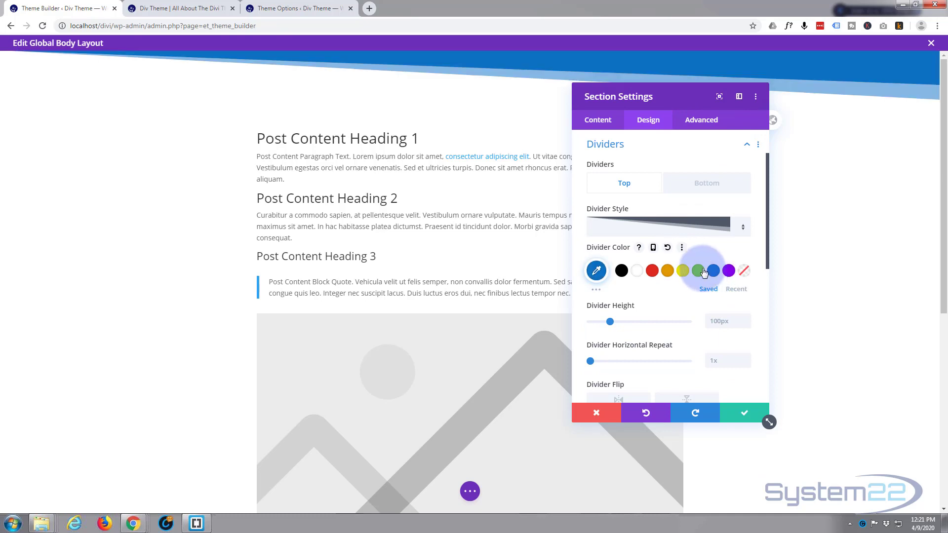
left_click(596, 271)
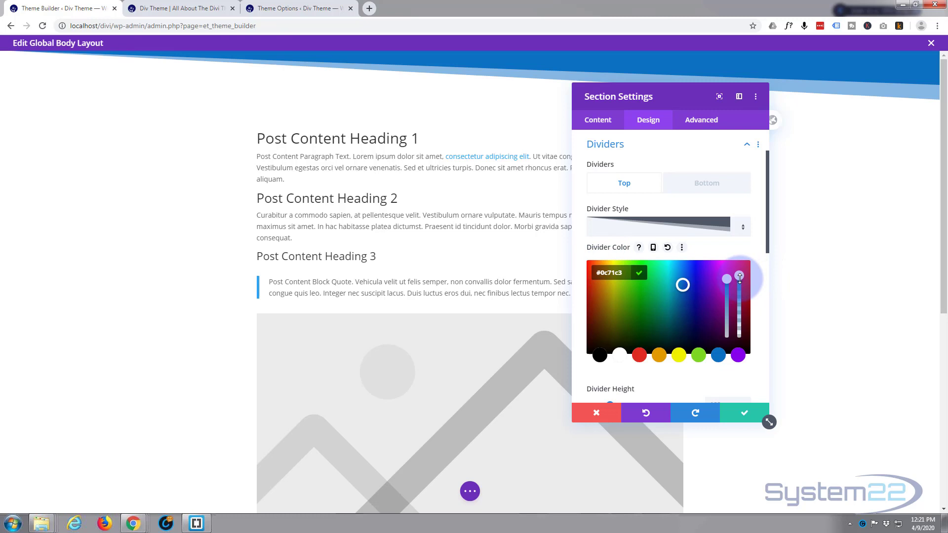
left_click_drag(740, 278, 740, 319)
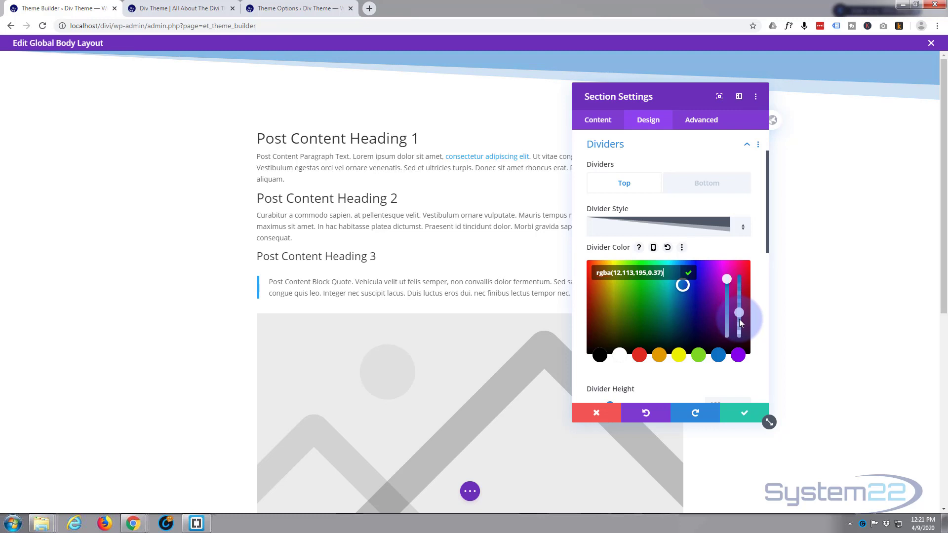
left_click_drag(739, 319, 739, 320)
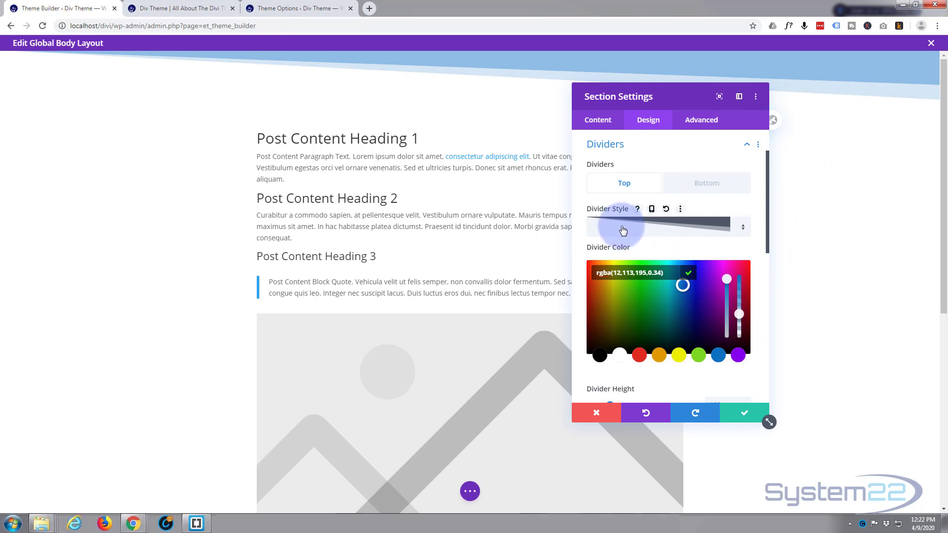
Change the top divider's Divider Height value to 50%.
scroll(629, 217, "down", 3)
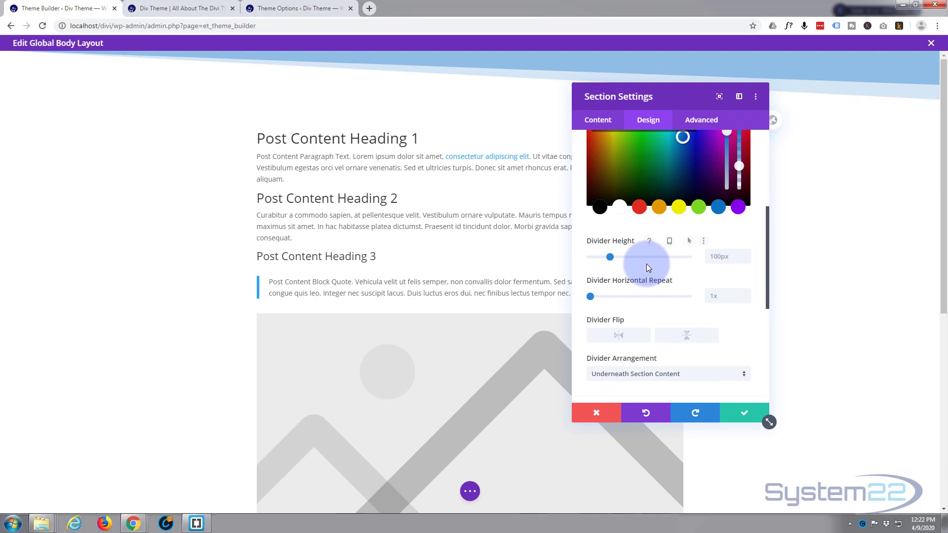
scroll(716, 254, "down", 2)
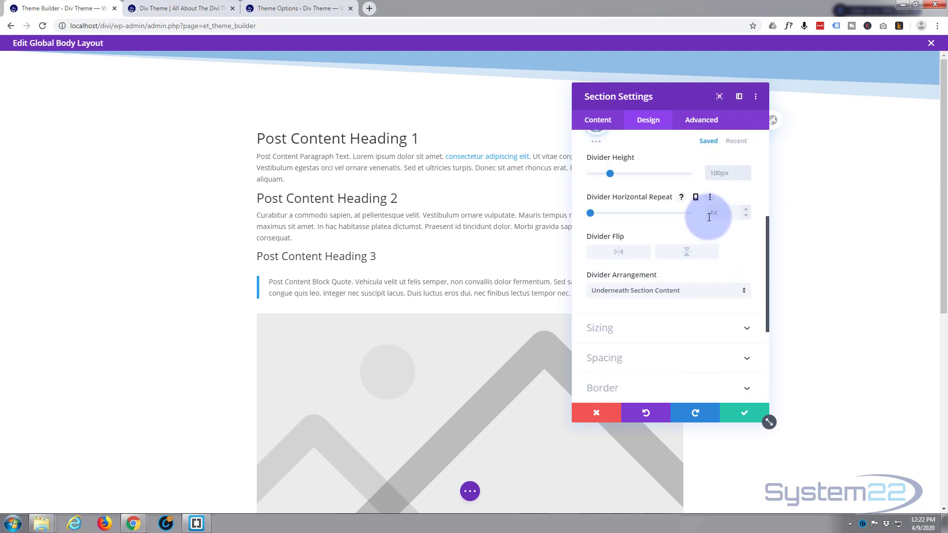
type("%")
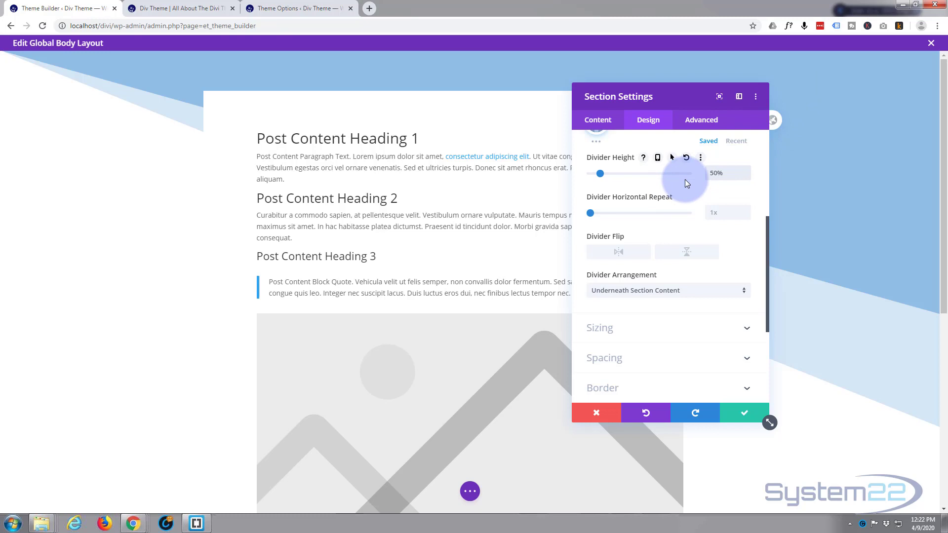
left_click_drag(723, 171, 712, 170)
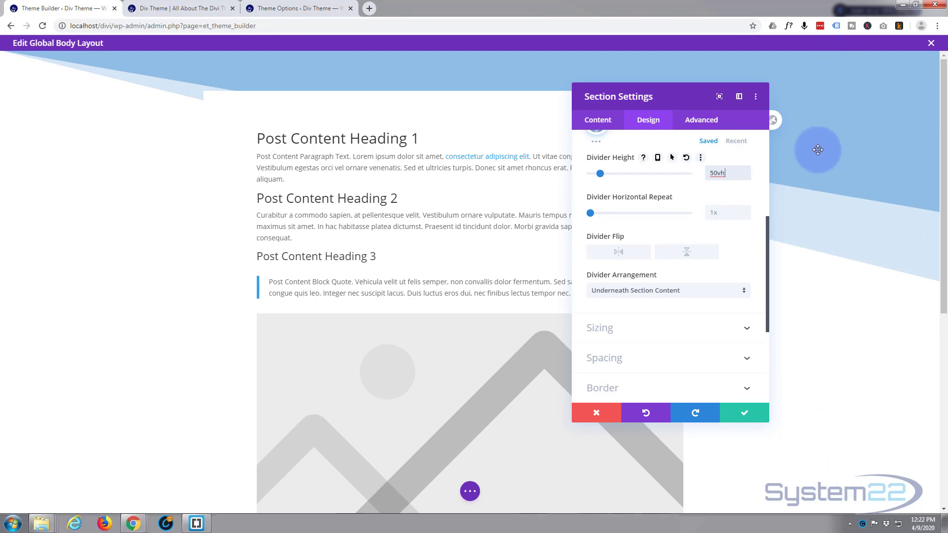
double_click(720, 172)
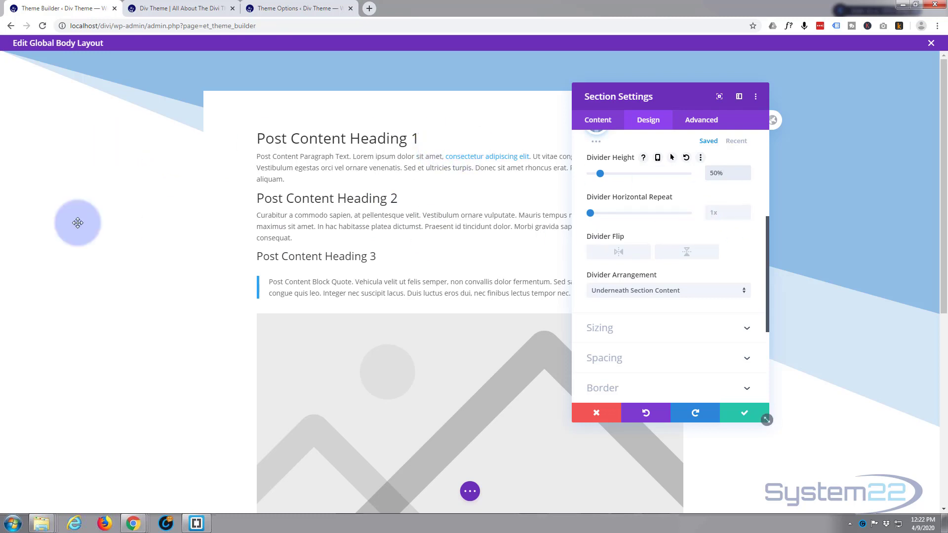
scroll(82, 213, "down", 3)
Give the bottom divider the slanted shape in blue.
scroll(82, 213, "down", 3)
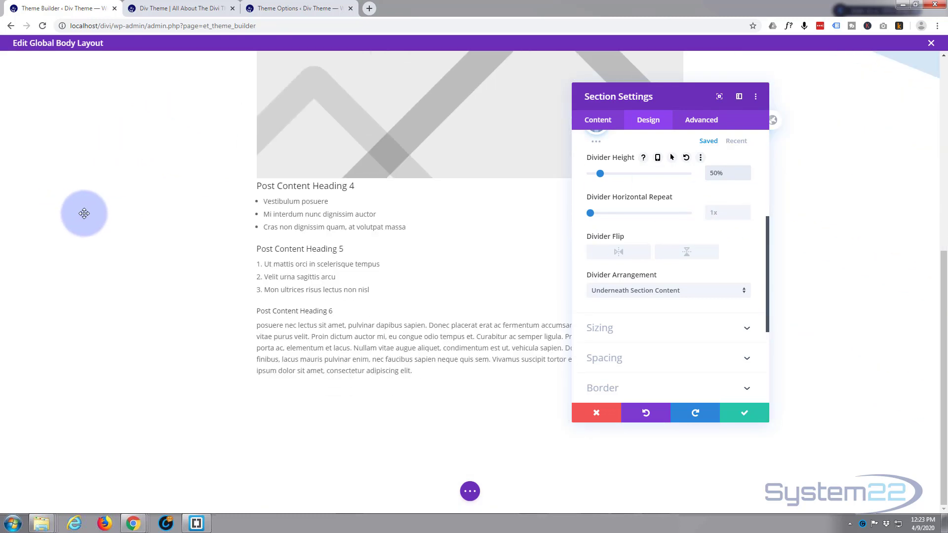
scroll(698, 213, "up", 5)
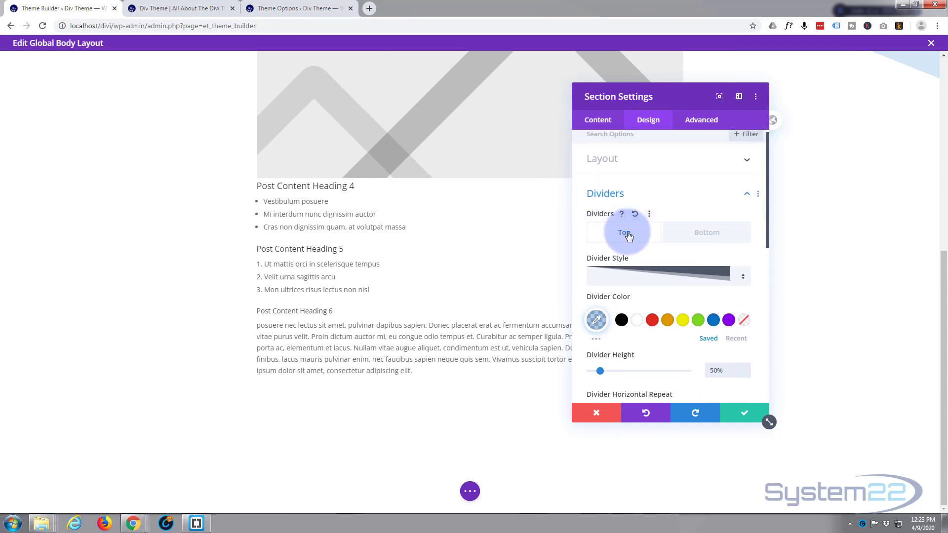
left_click(717, 235)
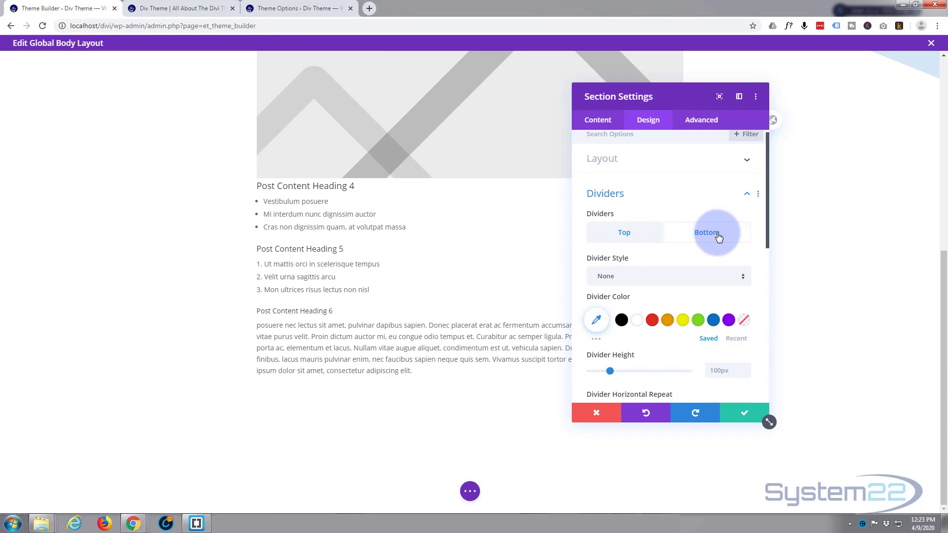
left_click(674, 277)
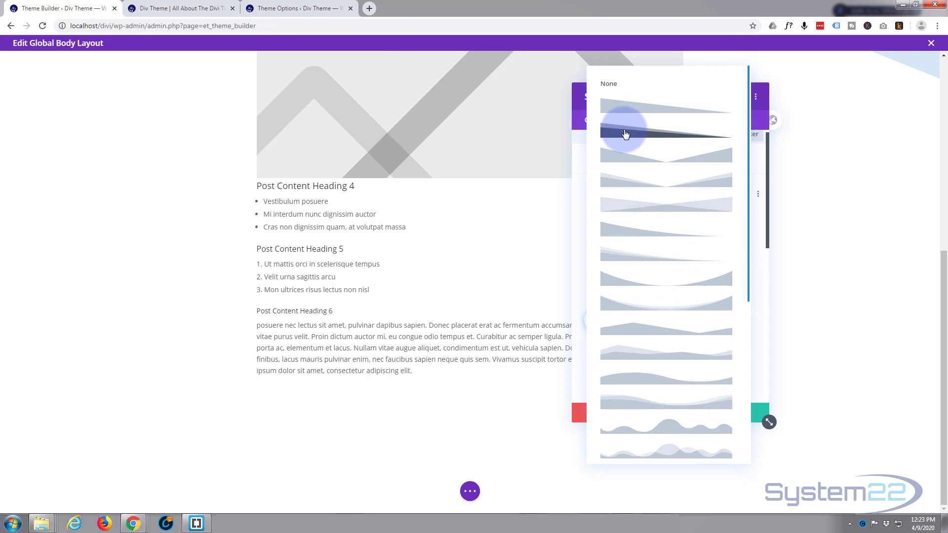
left_click(623, 131)
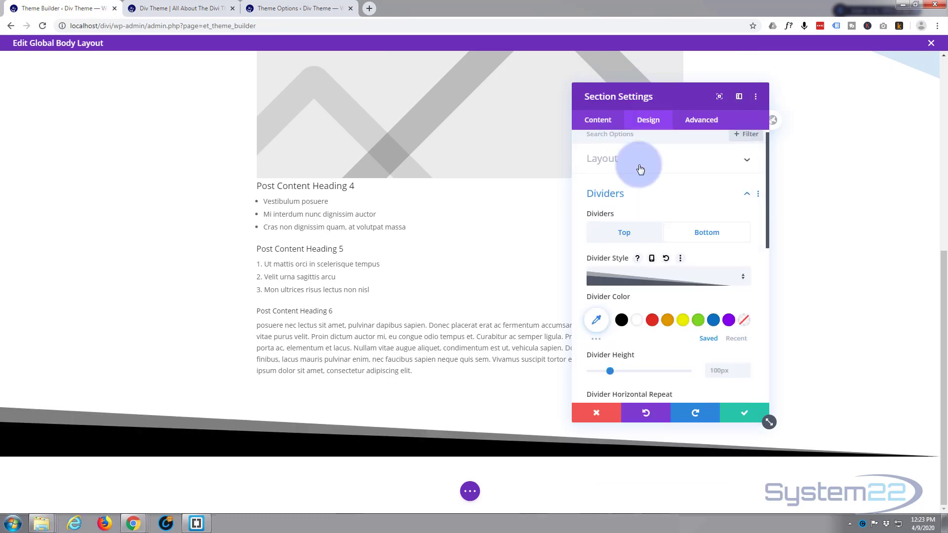
left_click(713, 320)
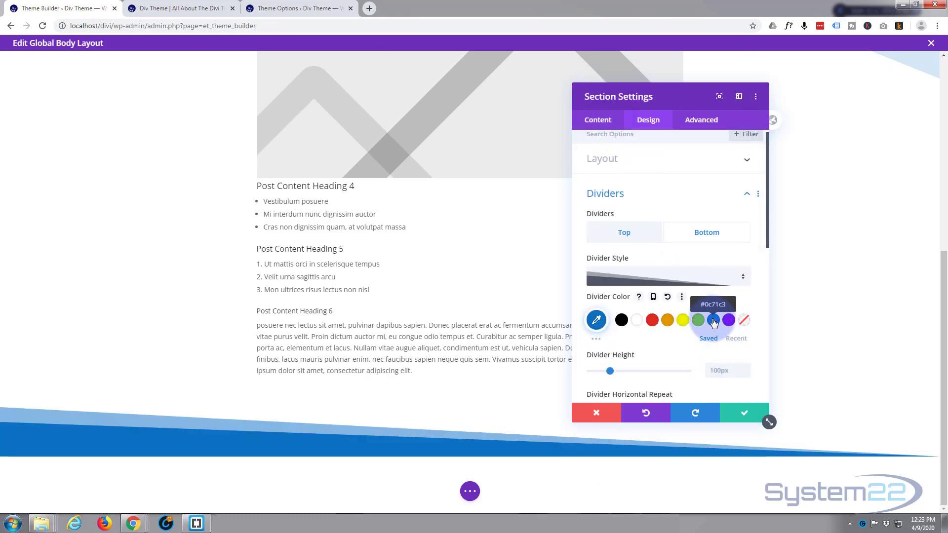
left_click(597, 320)
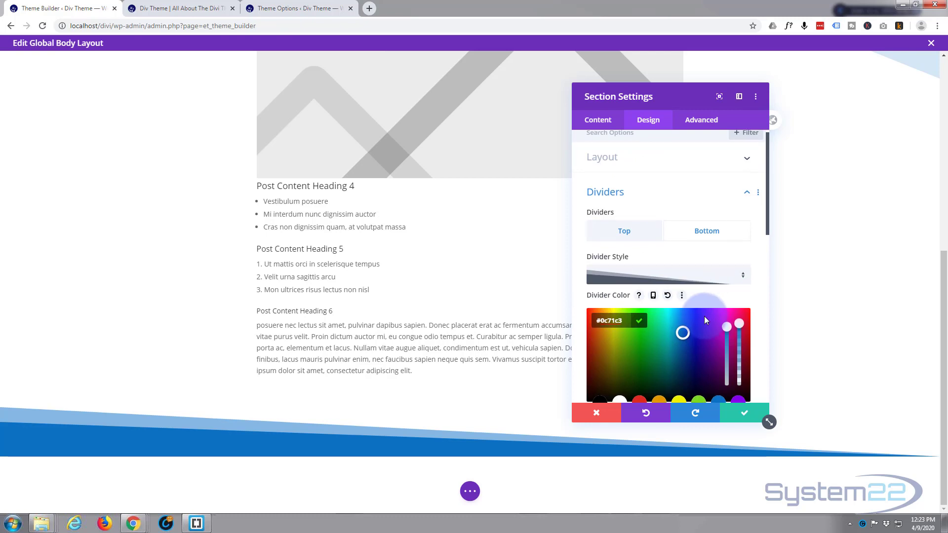
Lower the bottom divider's opacity to 0.28, set its height to 30%, and save.
scroll(704, 316, "down", 2)
left_click(738, 226)
left_click_drag(738, 228, 737, 279)
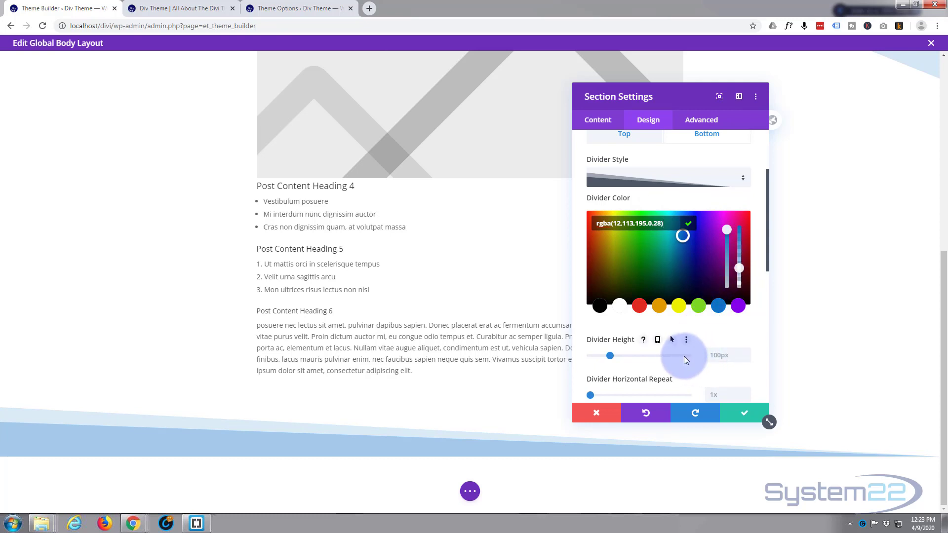
left_click(719, 353)
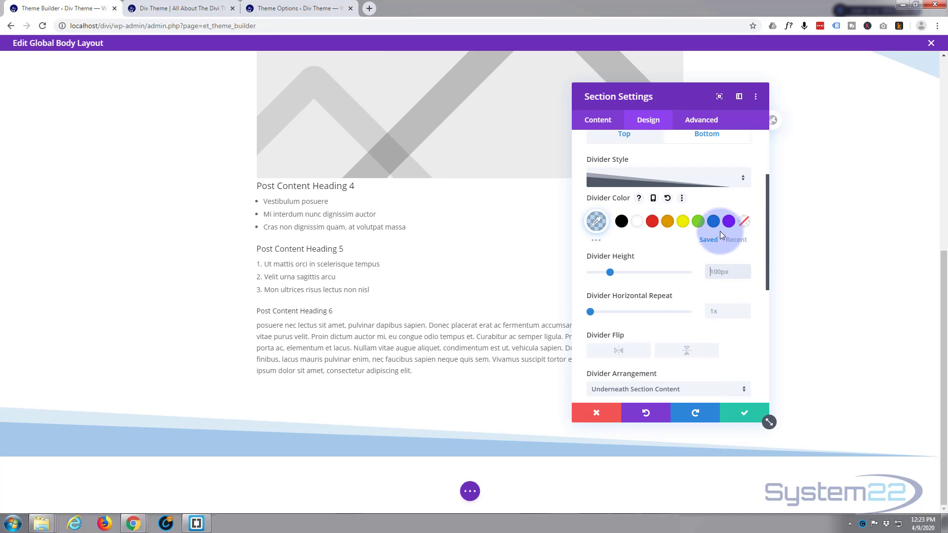
type("30%")
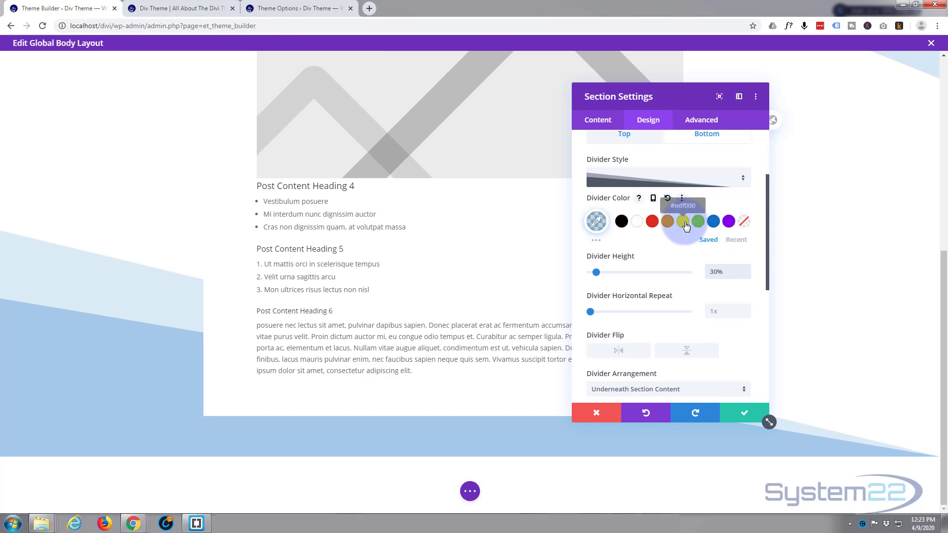
left_click(744, 413)
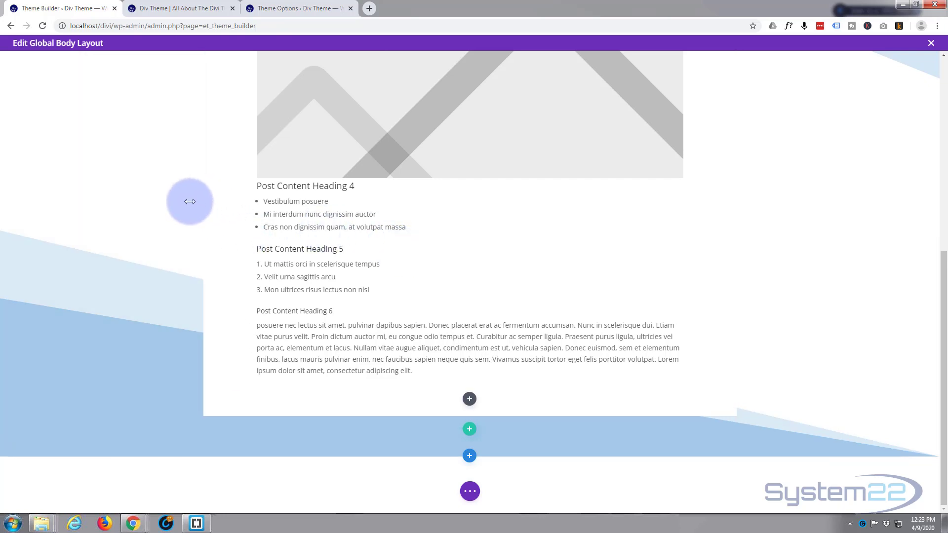
Set the section's Padding Top to 0px and link Padding Bottom to match.
scroll(188, 203, "up", 5)
scroll(188, 203, "up", 3)
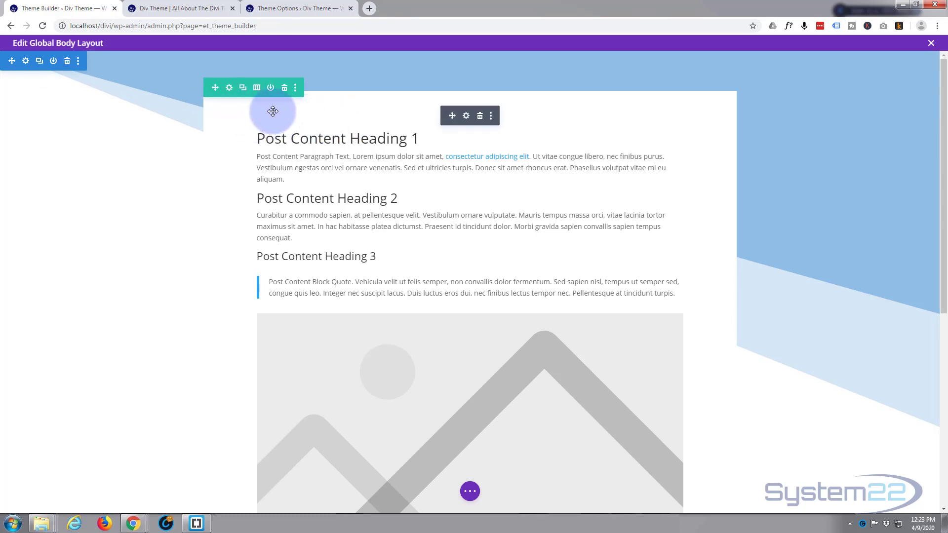
left_click(25, 62)
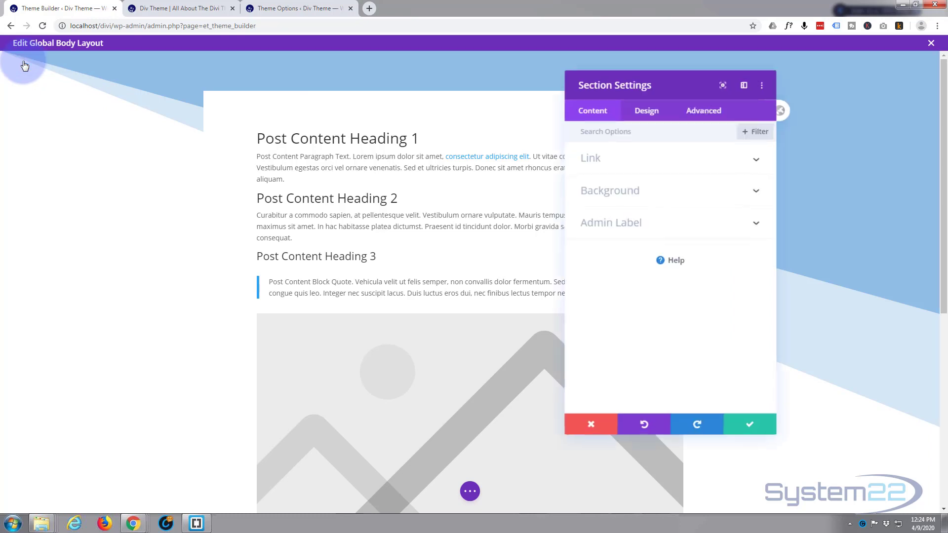
left_click(642, 122)
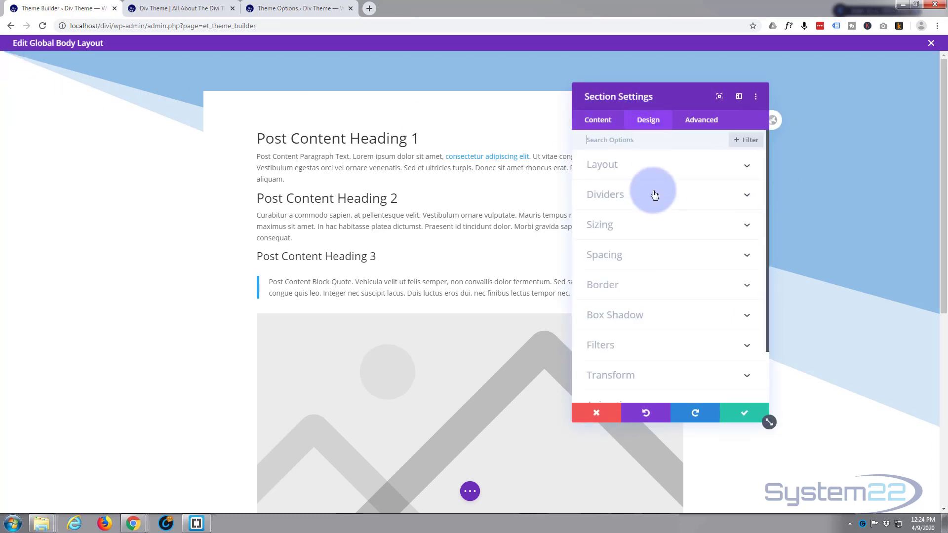
left_click(653, 253)
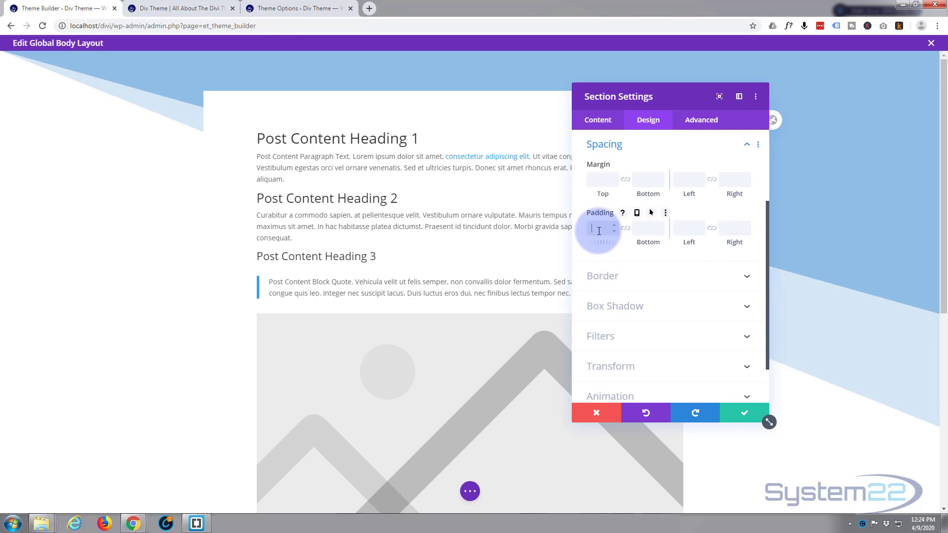
left_click(599, 231)
type("0")
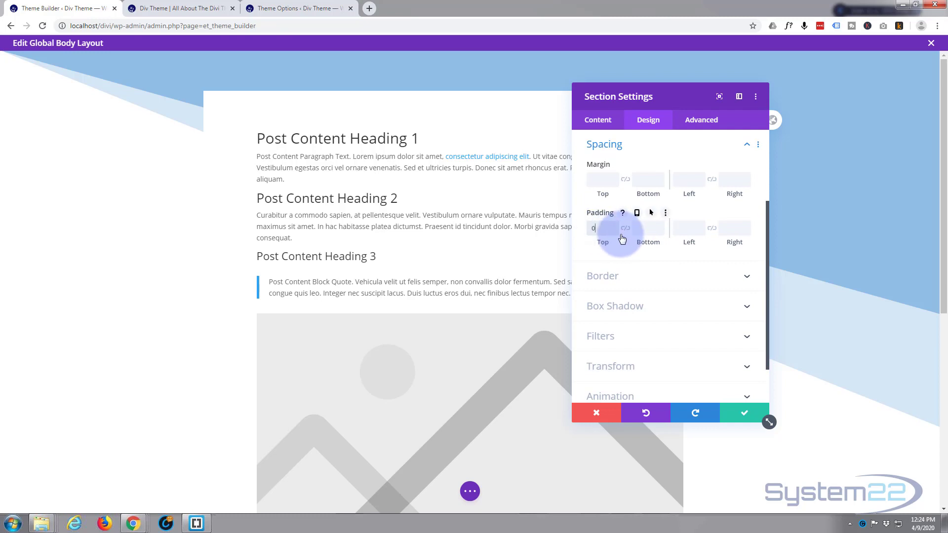
type("px")
left_click(625, 229)
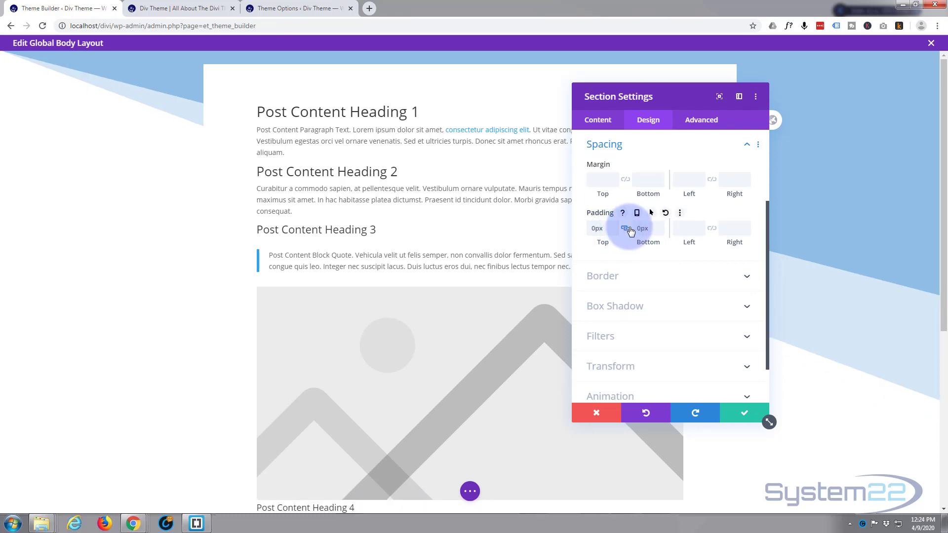
left_click(651, 227)
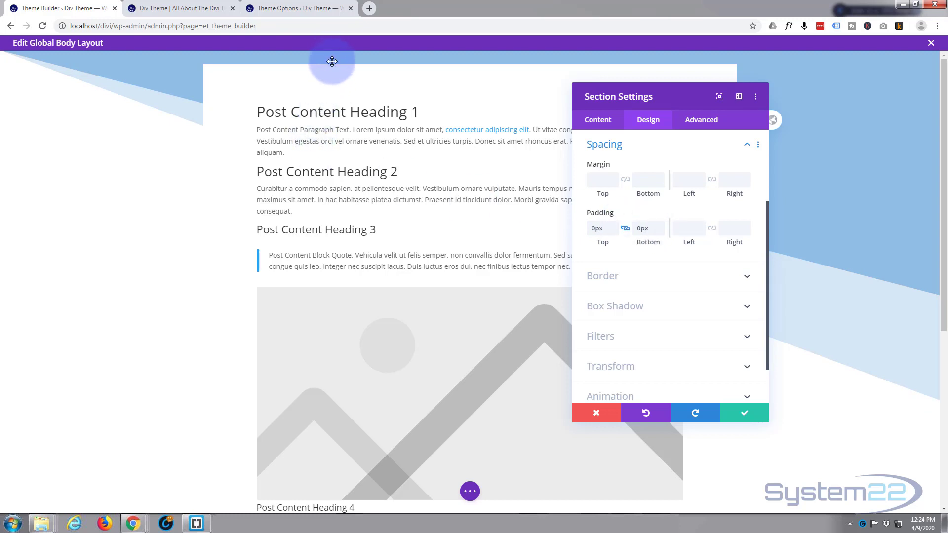
Save the section, then give the Post Content row 0px top and bottom padding.
left_click(738, 412)
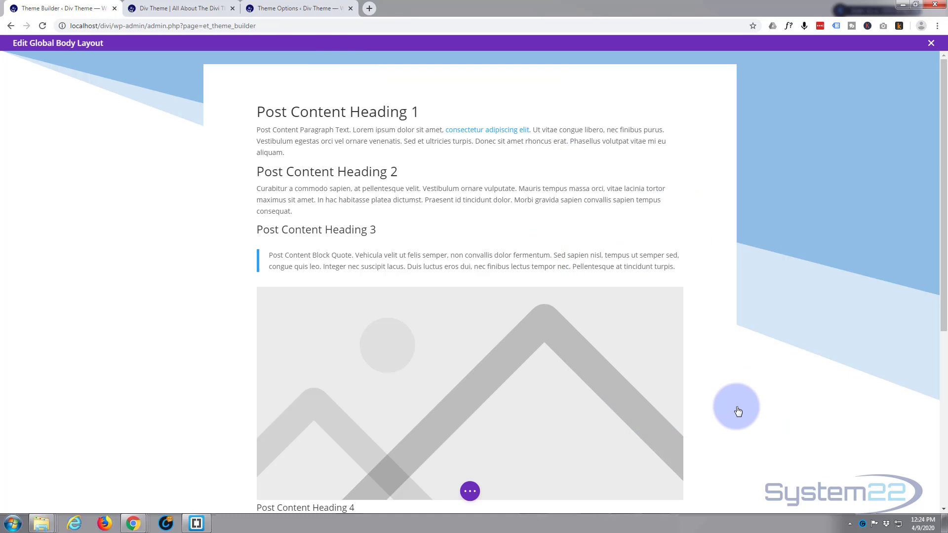
mouse_move(275, 129)
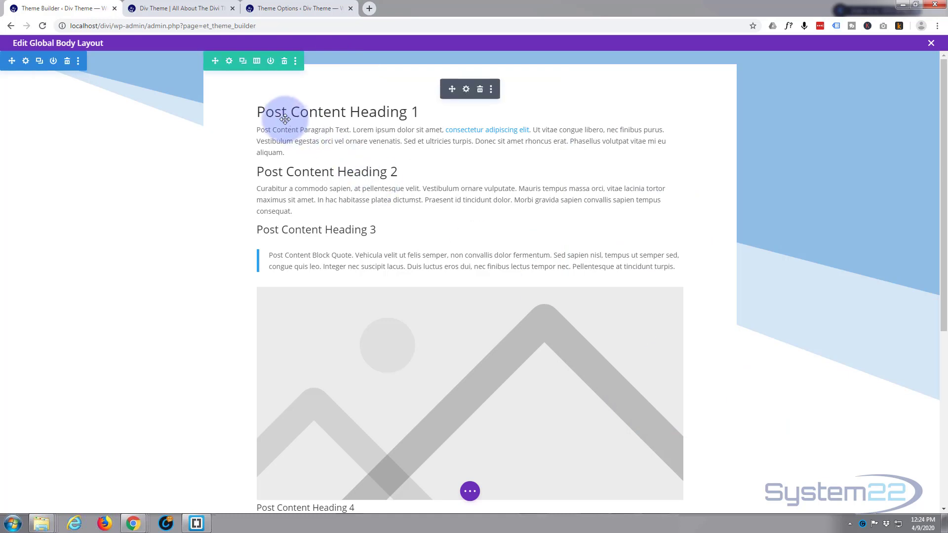
left_click(230, 63)
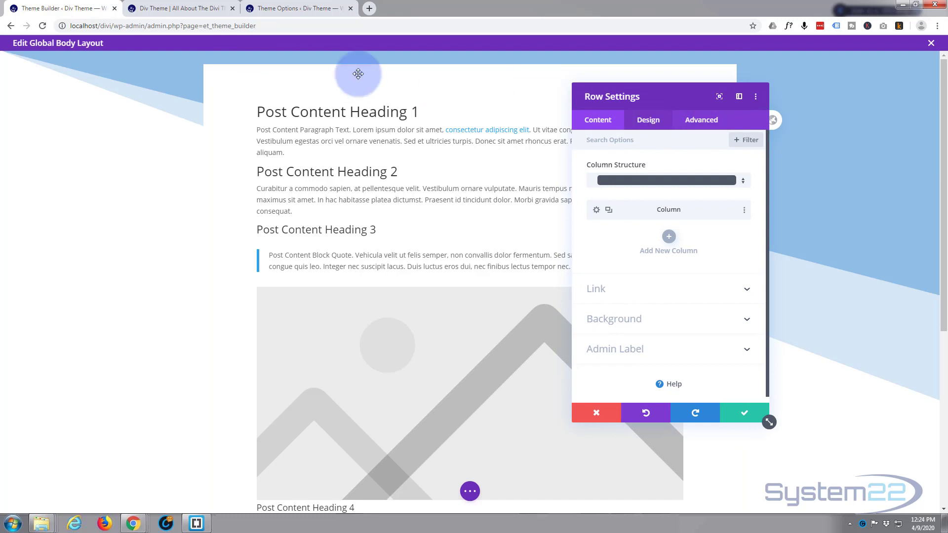
left_click(655, 125)
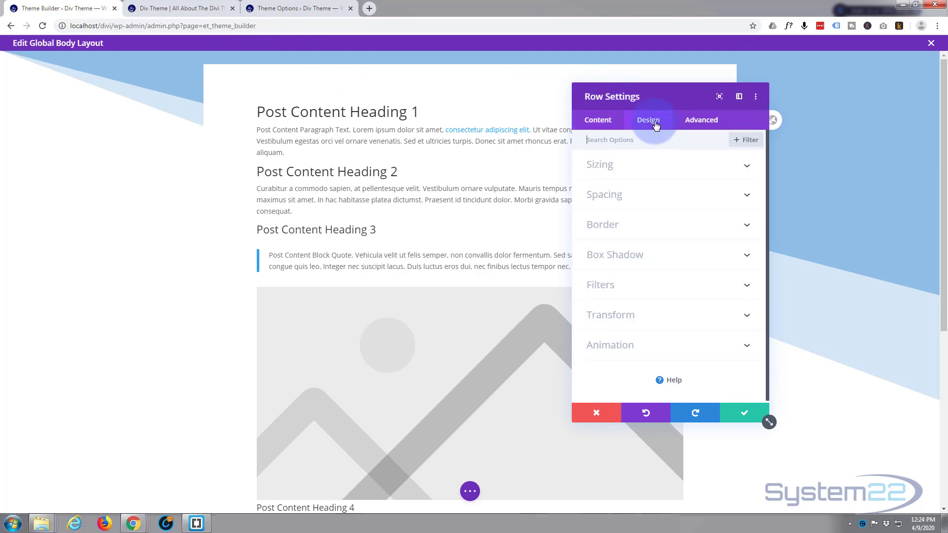
left_click(672, 197)
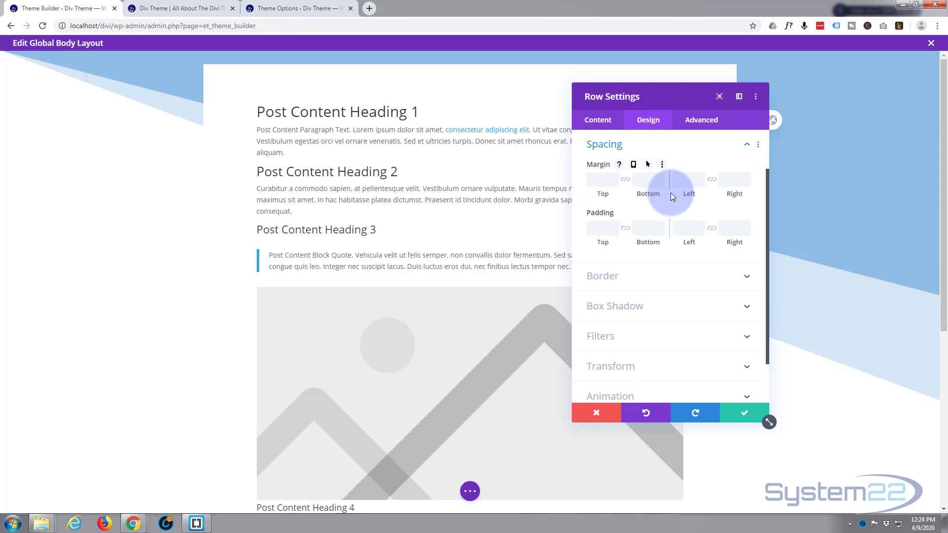
left_click(600, 225)
type("0px")
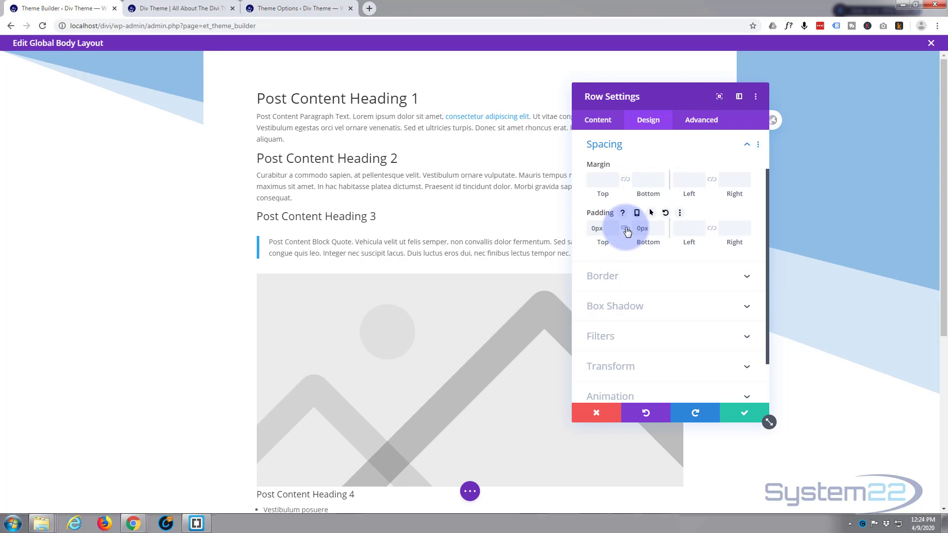
left_click(625, 229)
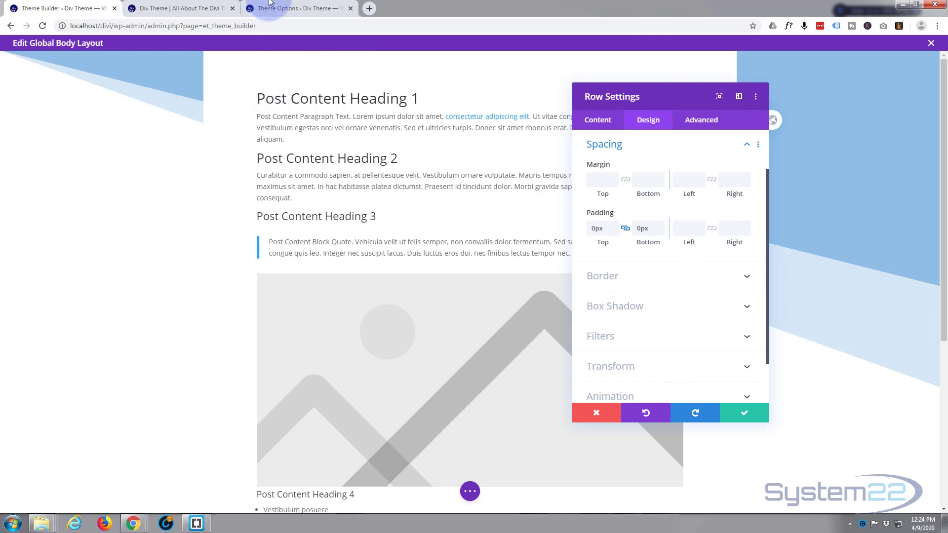
left_click(177, 8)
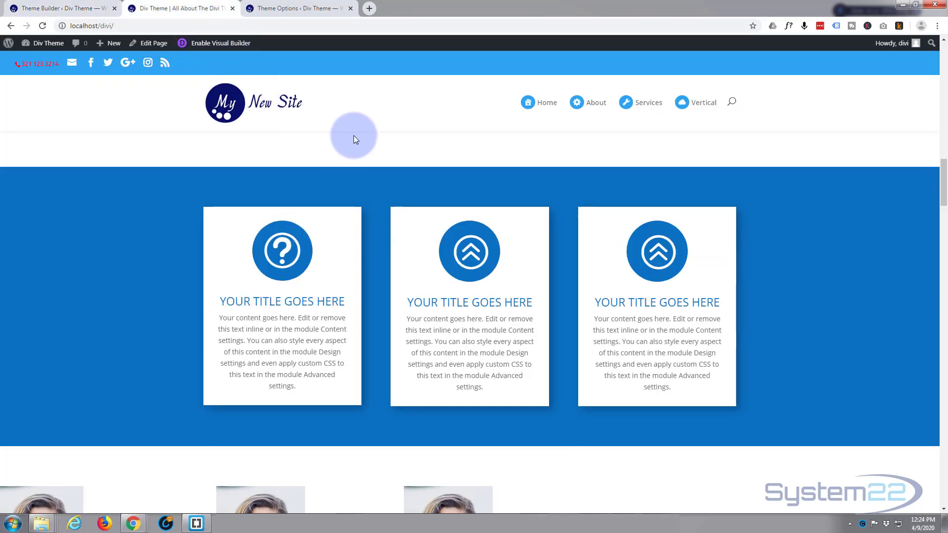
scroll(353, 120, "down", 4)
scroll(354, 120, "down", 8)
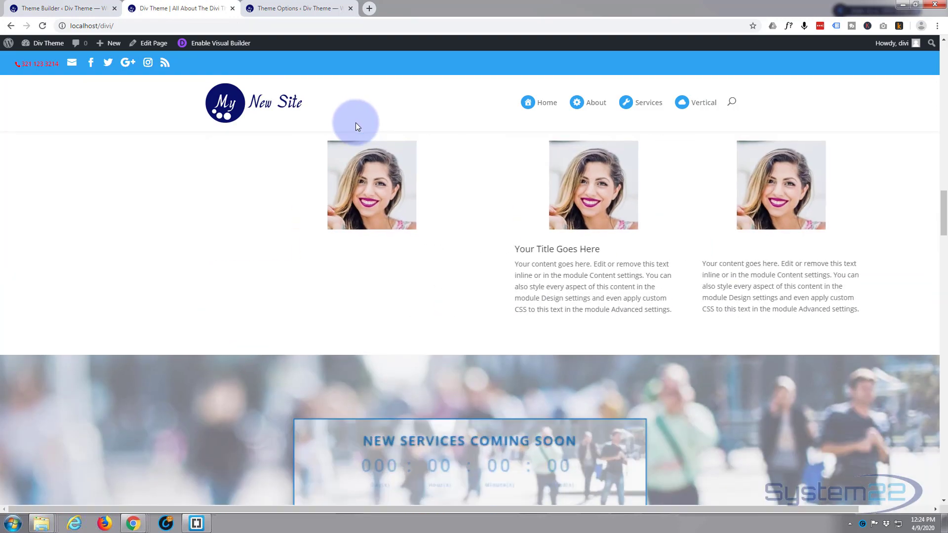
scroll(250, 265, "down", 7)
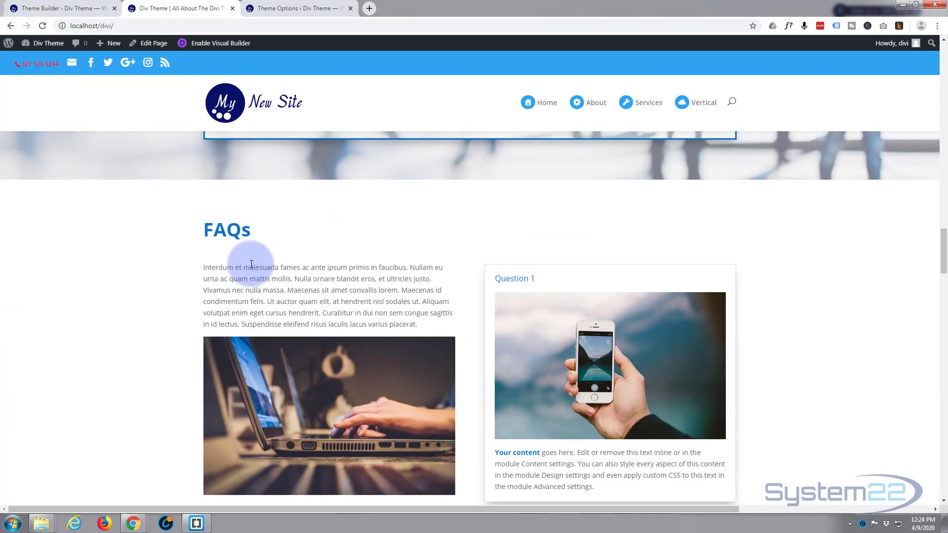
scroll(251, 262, "up", 6)
scroll(76, 168, "up", 1)
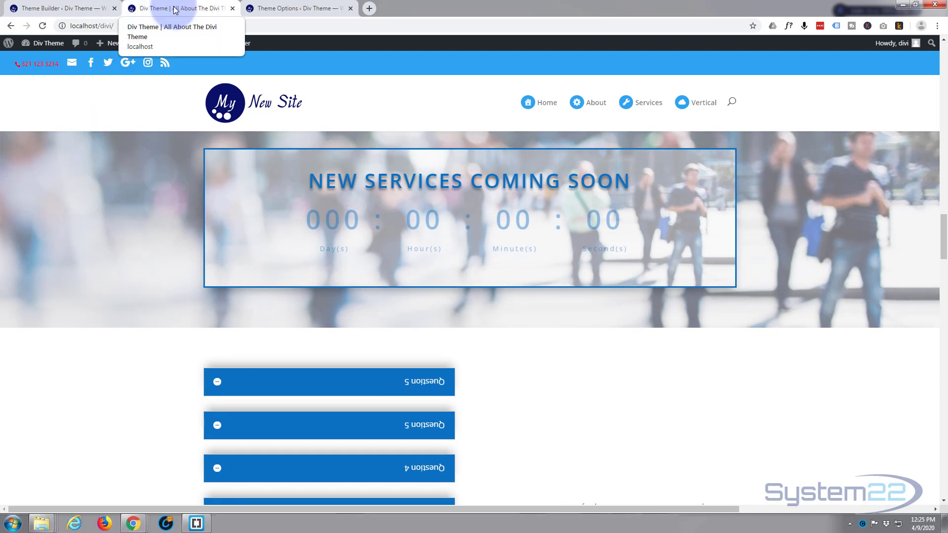
left_click(88, 10)
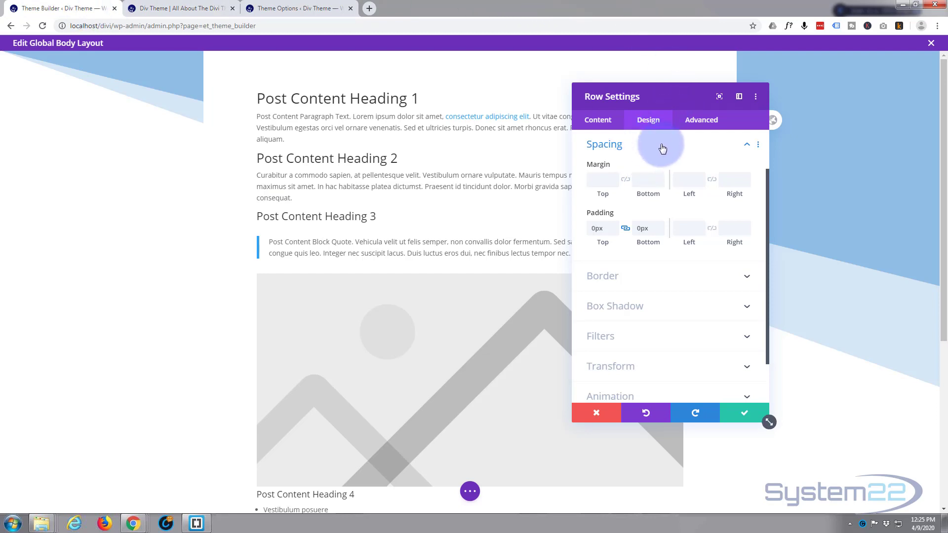
Set the row's Width and Max Width to 100% under Sizing and save the row.
left_click(662, 148)
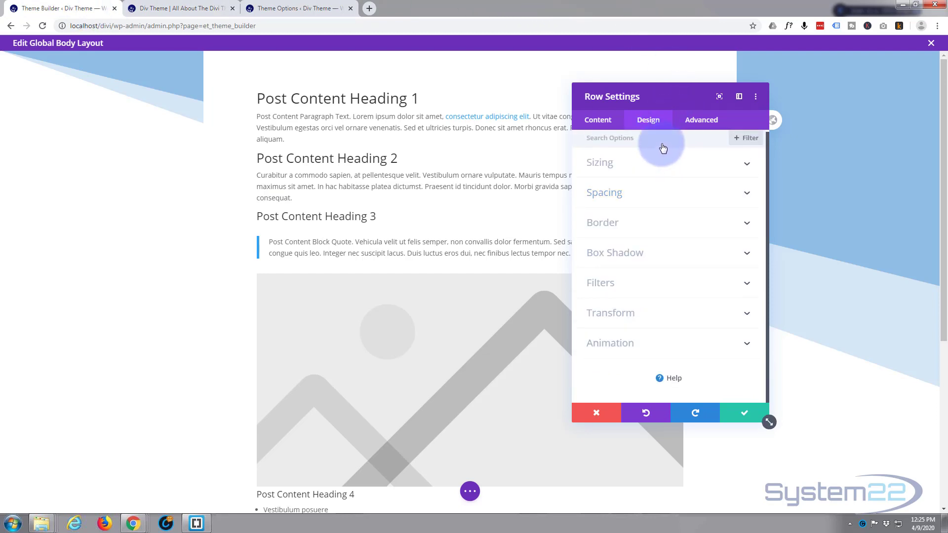
left_click(663, 170)
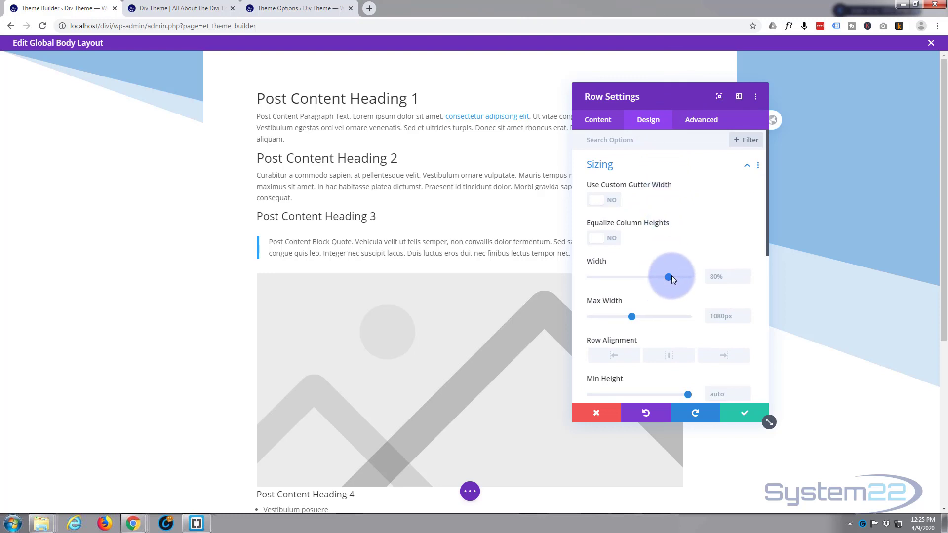
double_click(704, 276)
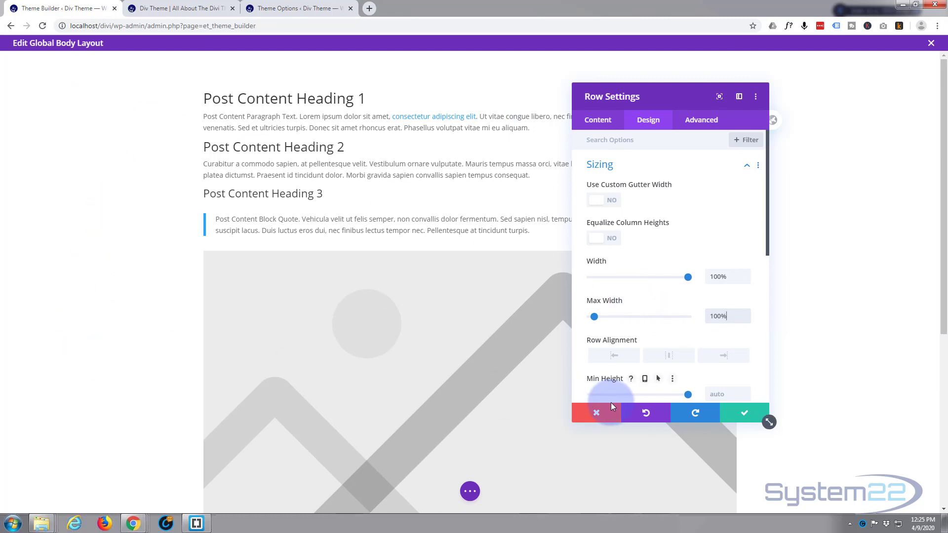
left_click(745, 414)
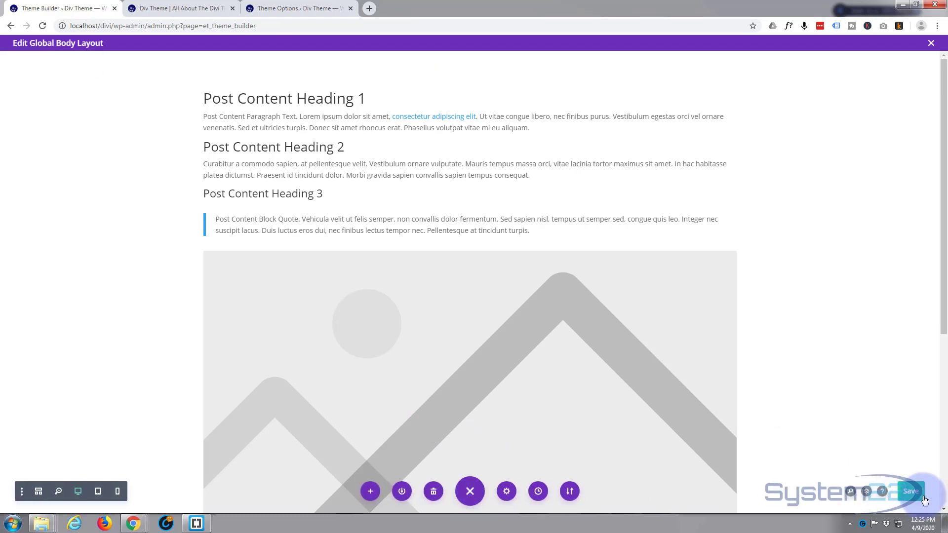
Save the global body layout and Theme Builder changes, then view the site front page.
left_click(913, 488)
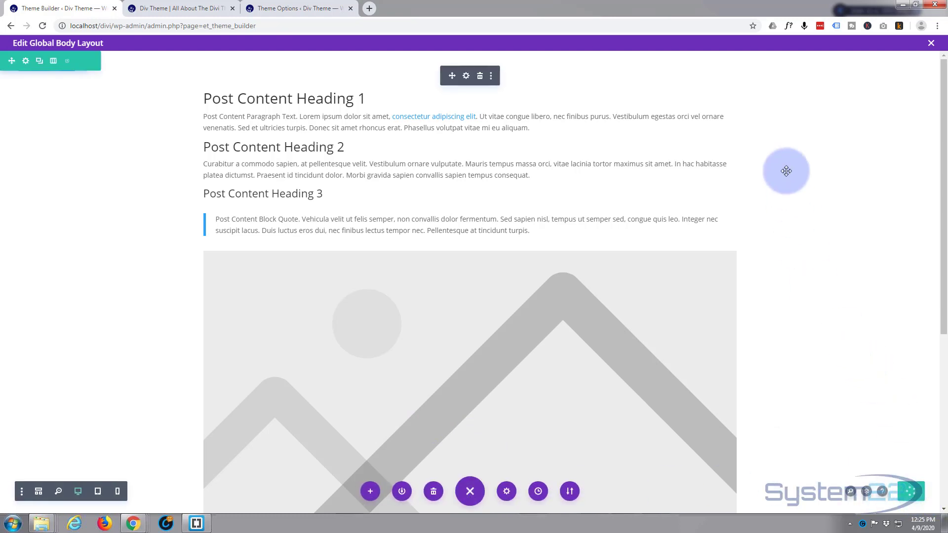
left_click(931, 45)
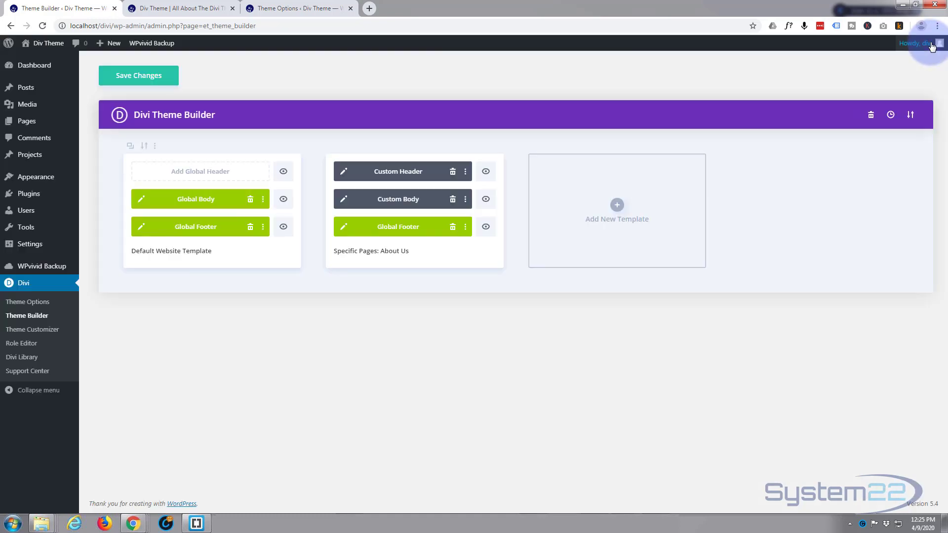
left_click(132, 81)
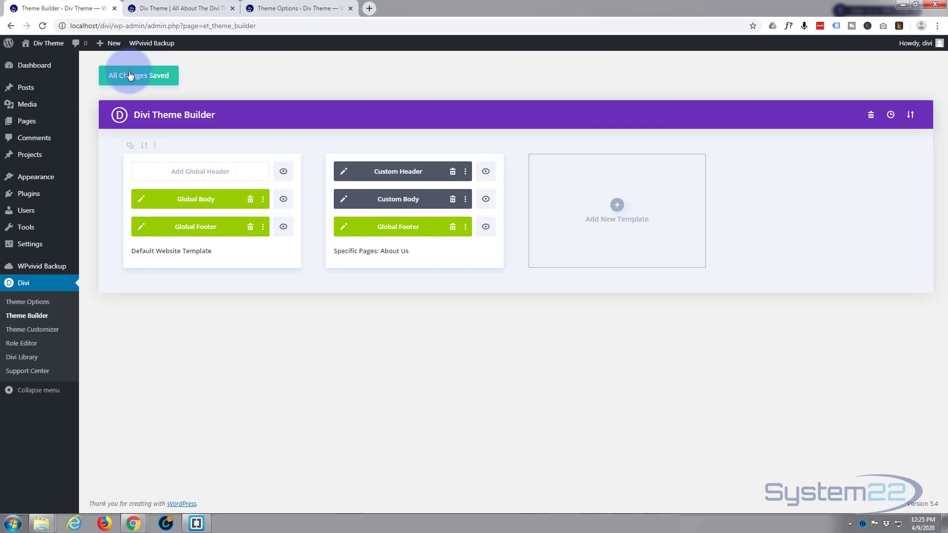
left_click(177, 11)
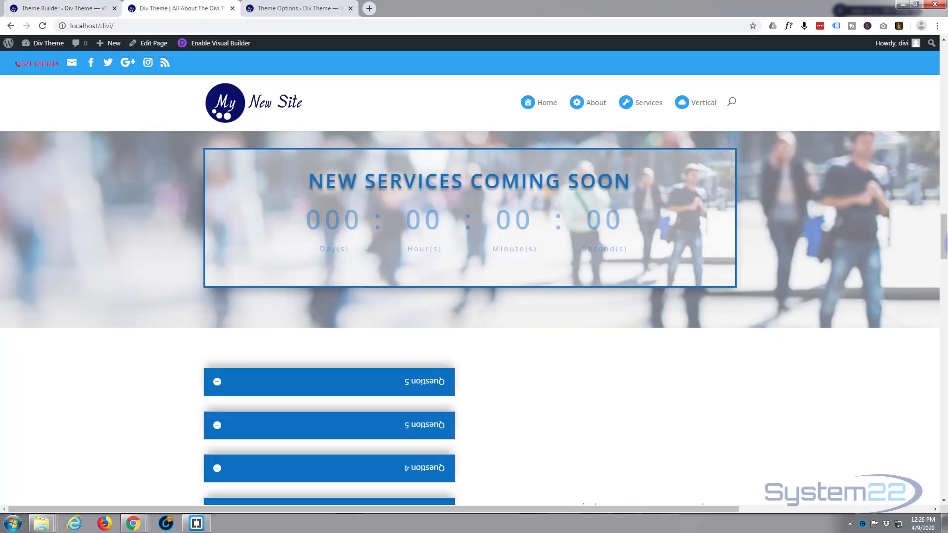
left_click_drag(943, 246, 904, 29)
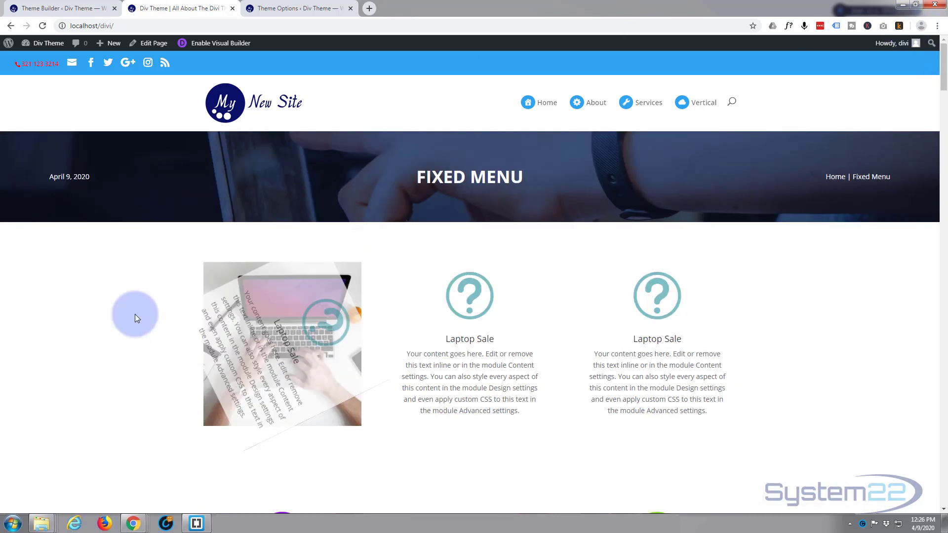
scroll(108, 339, "down", 8)
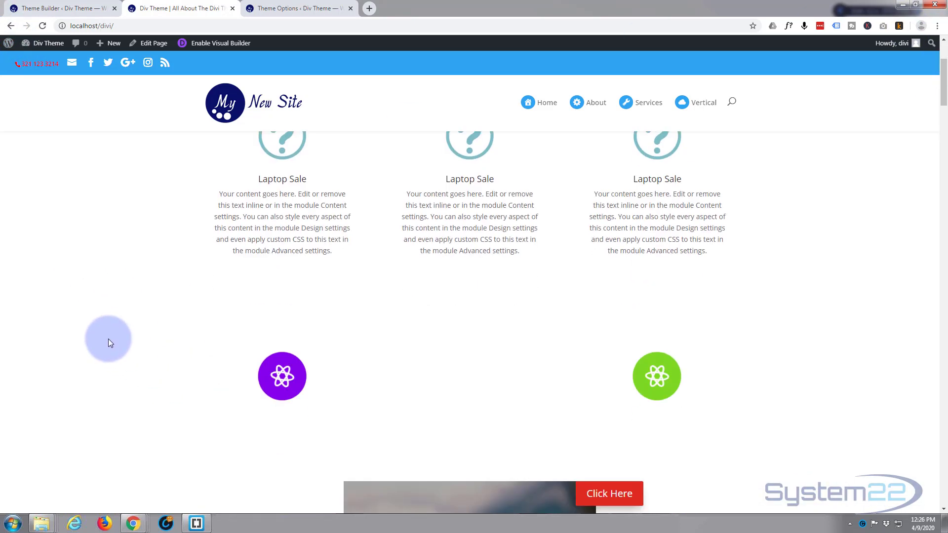
scroll(109, 339, "up", 6)
scroll(114, 274, "up", 2)
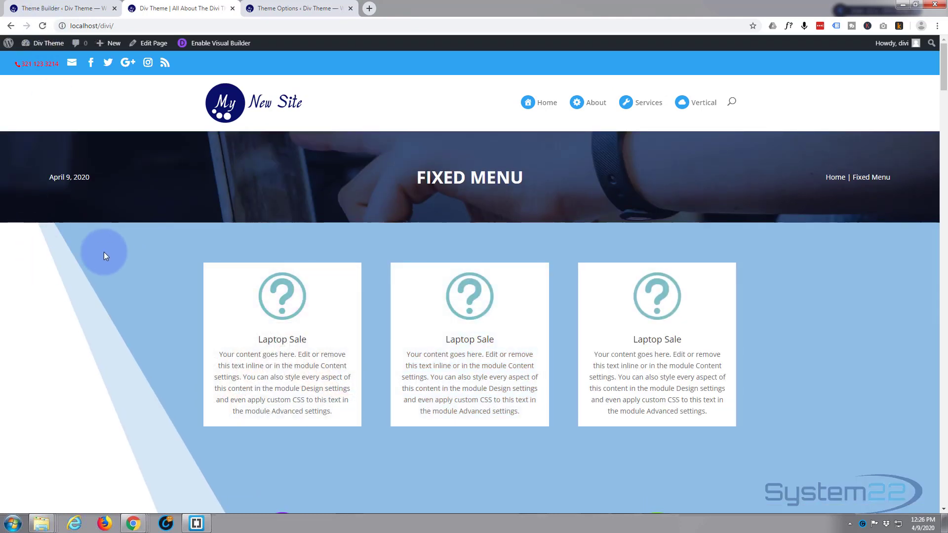
scroll(101, 254, "down", 8)
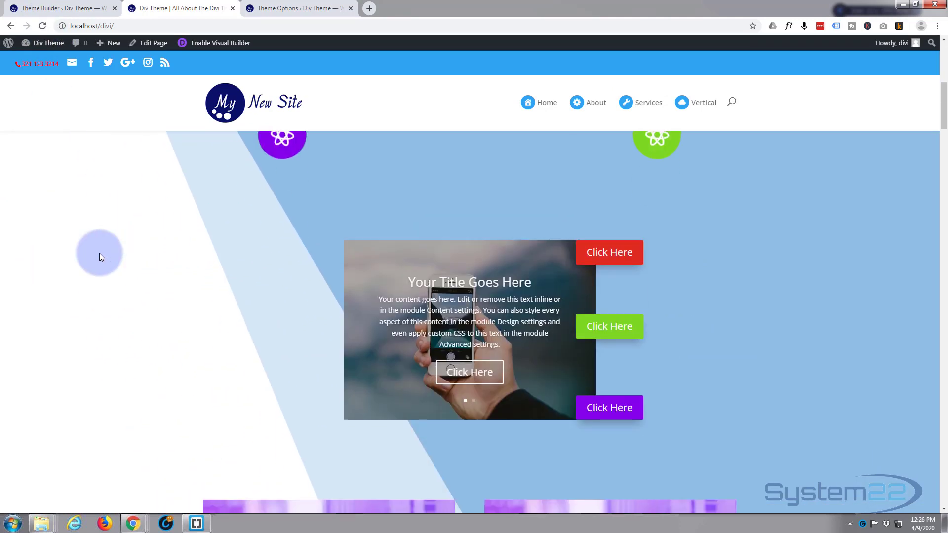
scroll(100, 252, "down", 16)
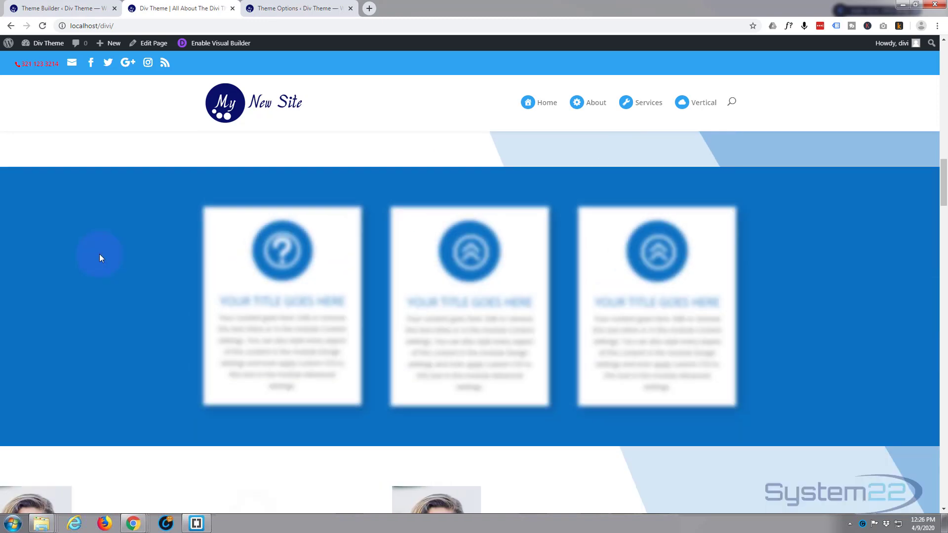
scroll(99, 254, "down", 3)
scroll(99, 253, "up", 5)
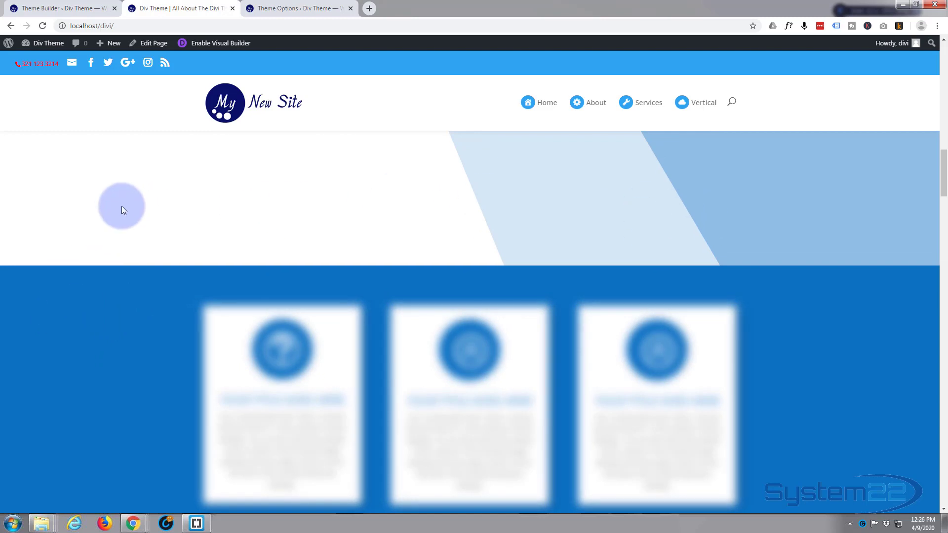
scroll(115, 197, "down", 5)
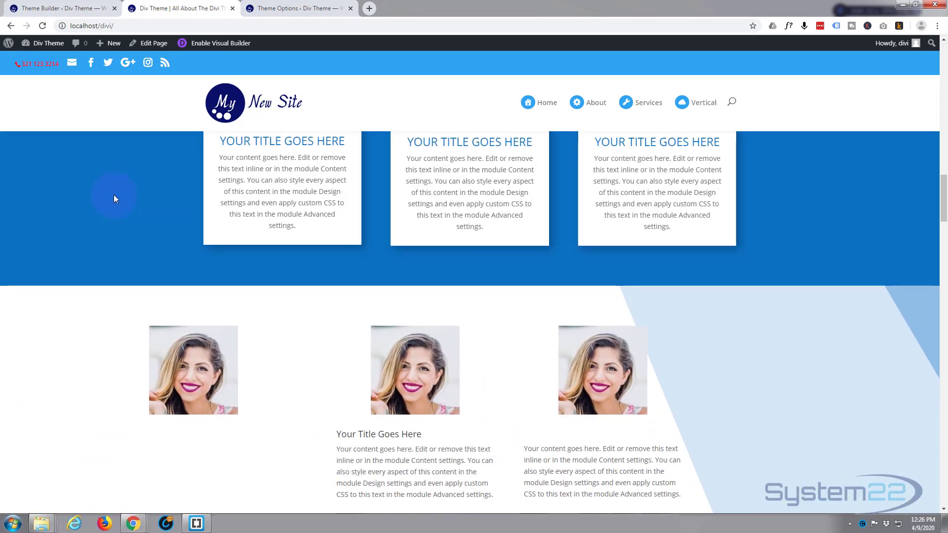
scroll(113, 197, "down", 7)
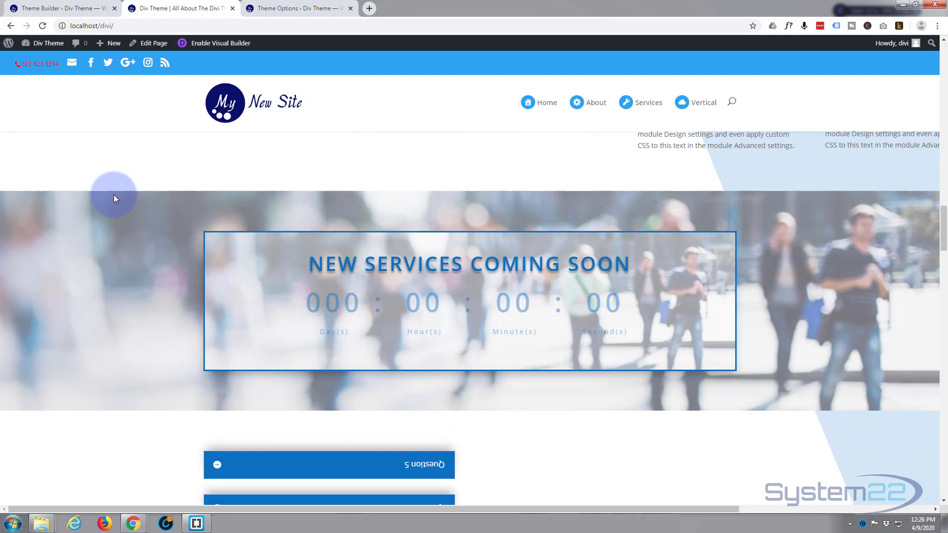
scroll(114, 198, "down", 13)
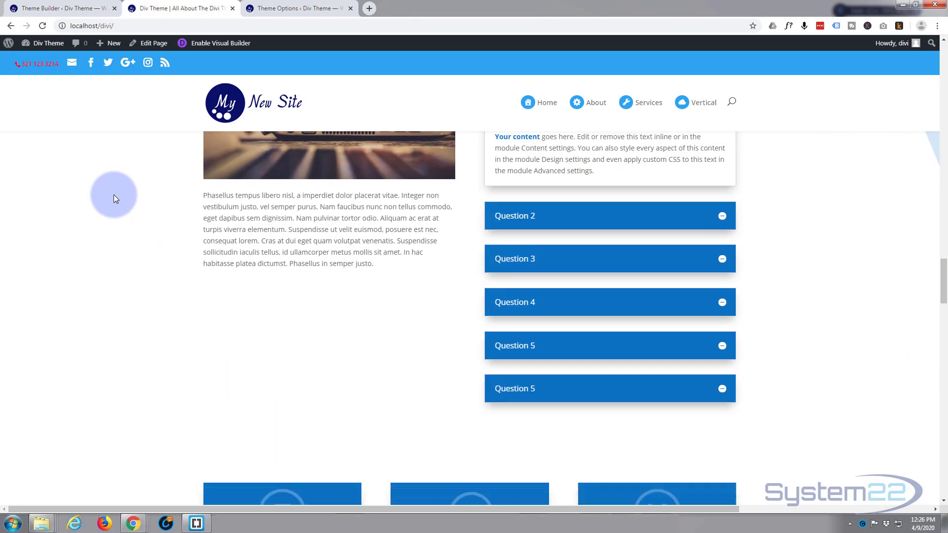
scroll(114, 197, "down", 12)
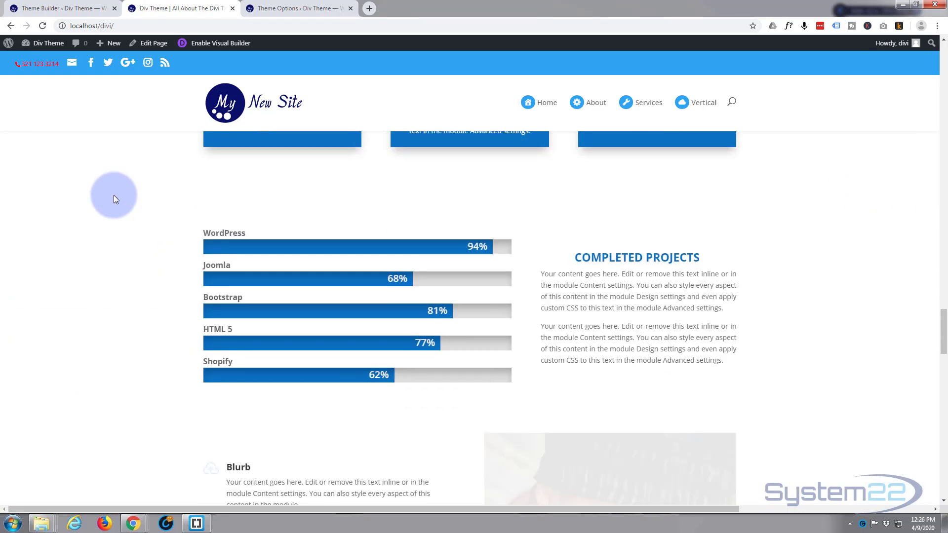
scroll(114, 198, "down", 12)
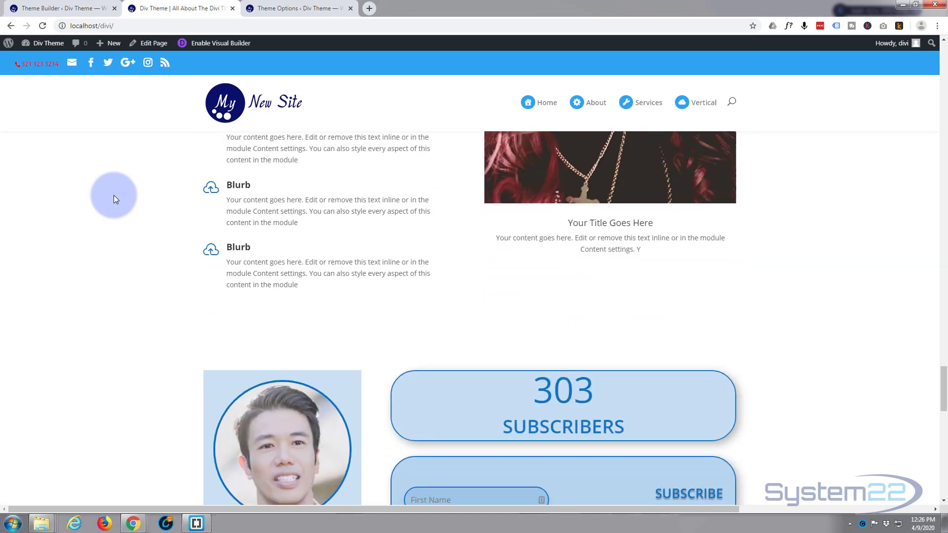
scroll(113, 198, "down", 12)
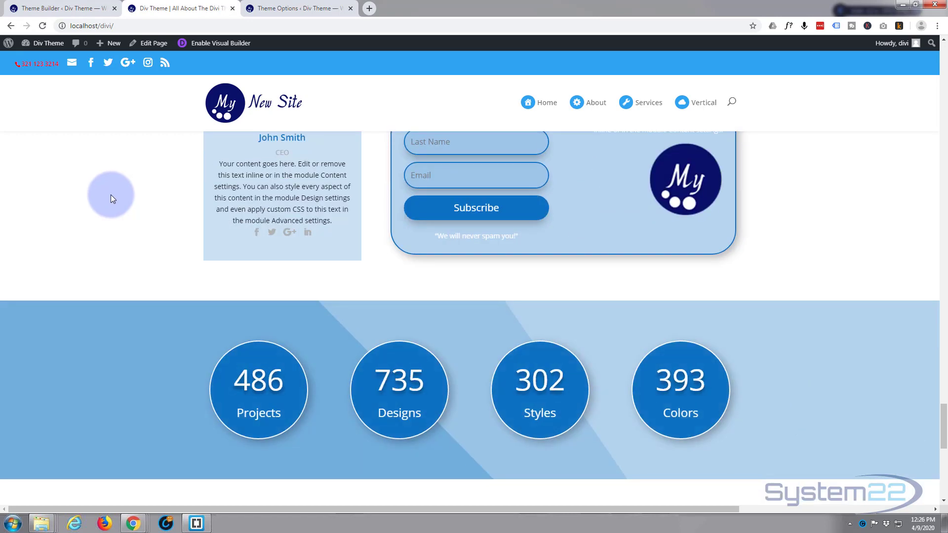
scroll(99, 197, "up", 3)
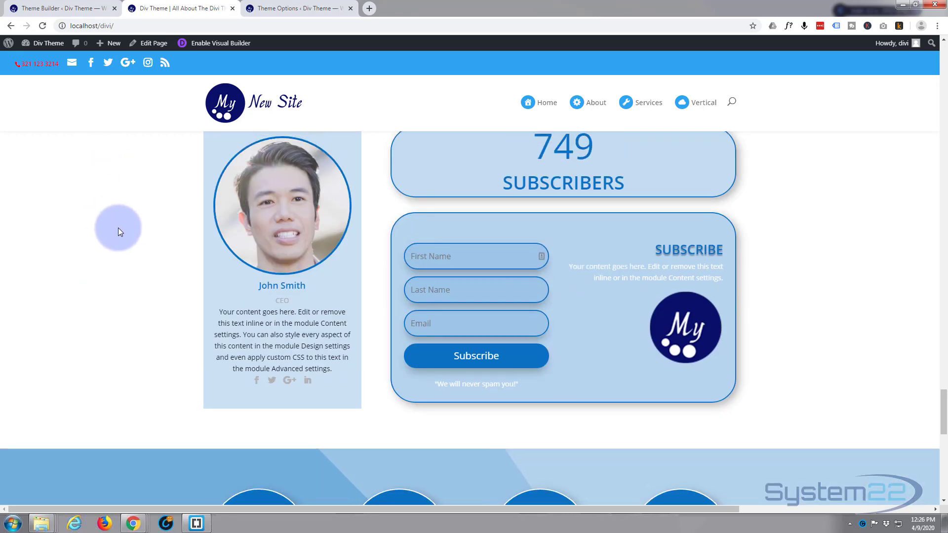
scroll(118, 227, "down", 6)
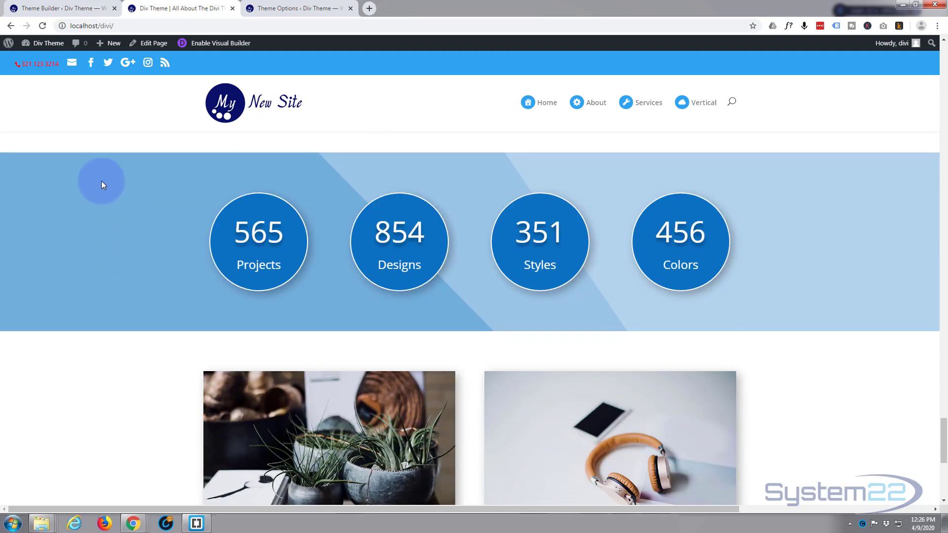
scroll(31, 203, "down", 5)
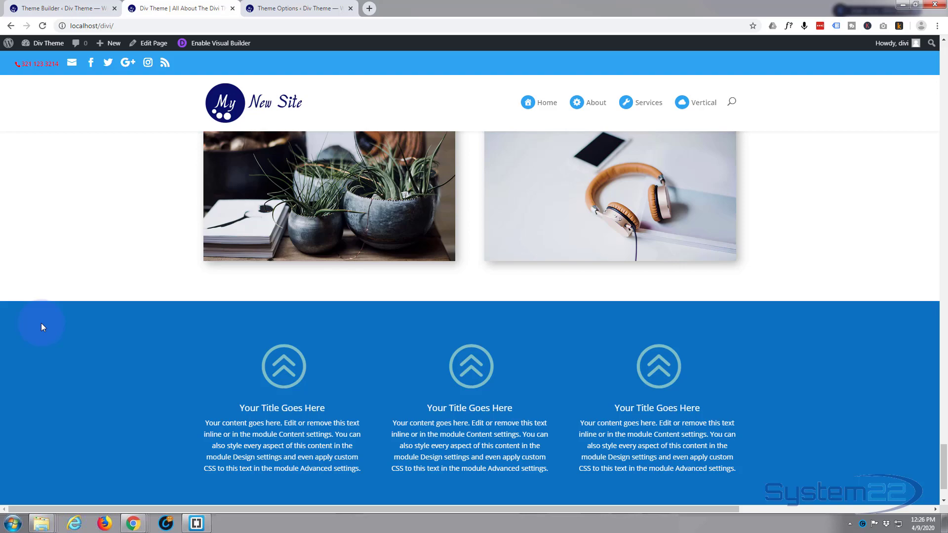
scroll(45, 325, "down", 2)
scroll(48, 321, "up", 10)
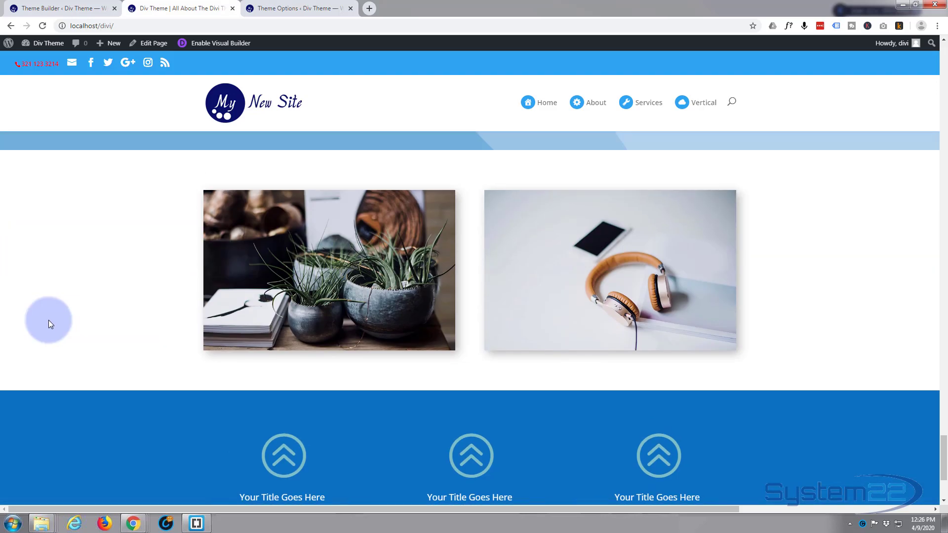
scroll(48, 319, "up", 10)
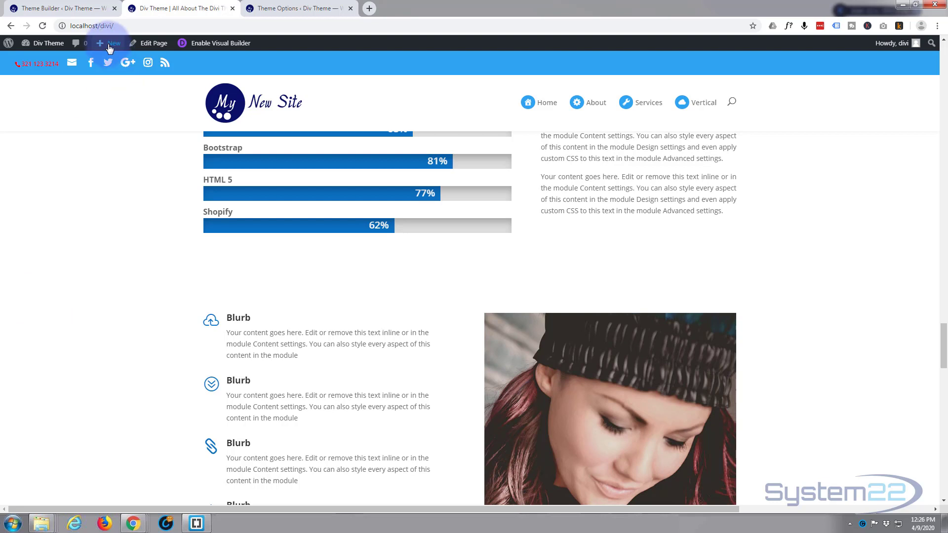
Create a new page titled 'global' and start it from a blank Divi layout.
mouse_move(110, 48)
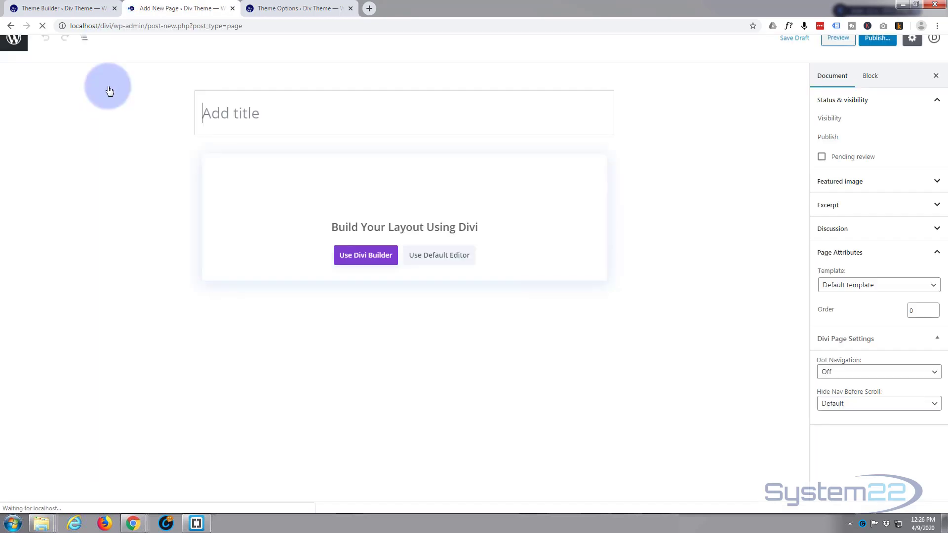
left_click(268, 103)
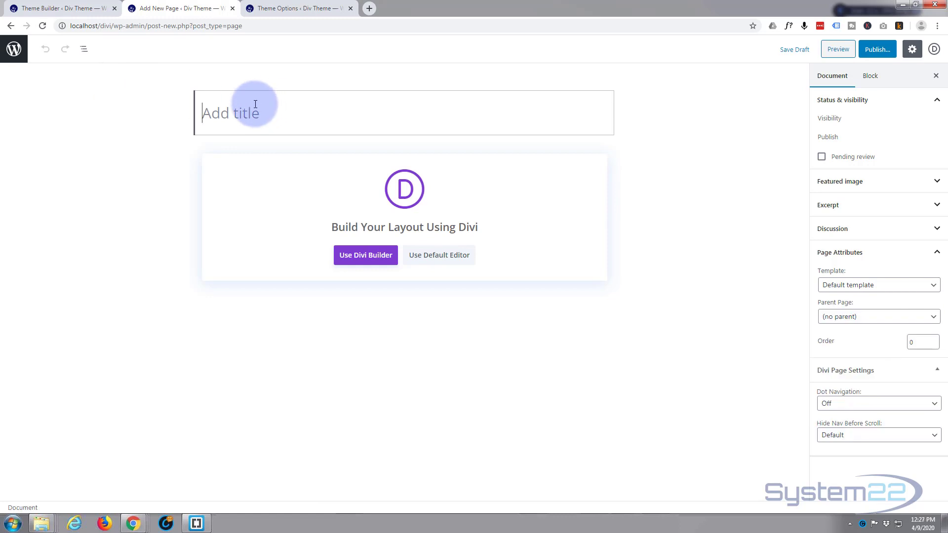
type("global")
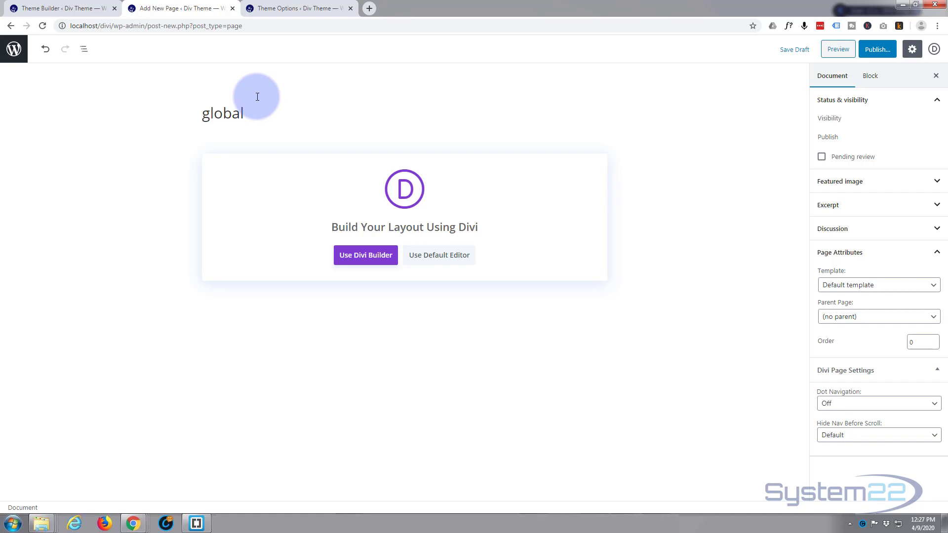
left_click(364, 256)
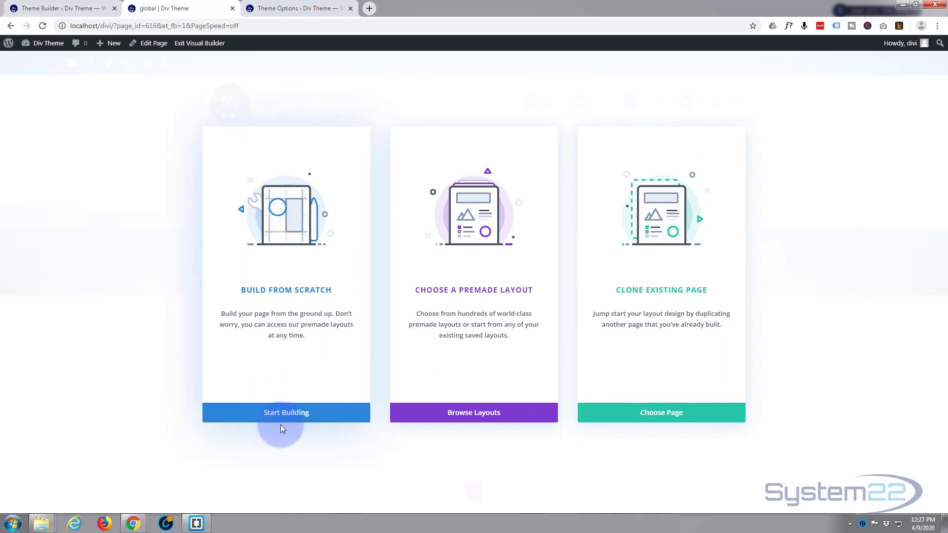
left_click(283, 415)
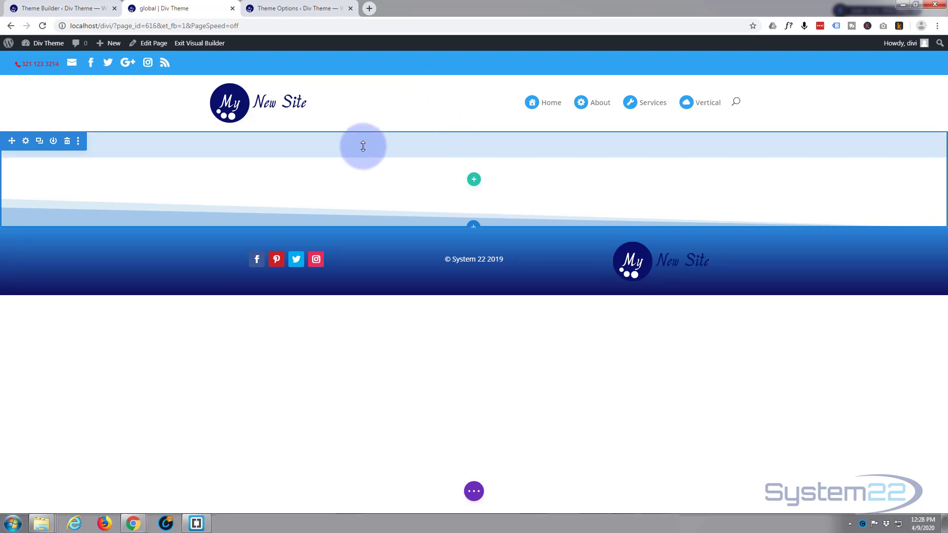
Set the empty section's white background opacity to 0, rgba(255,255,255,0), and save the section settings.
left_click(27, 142)
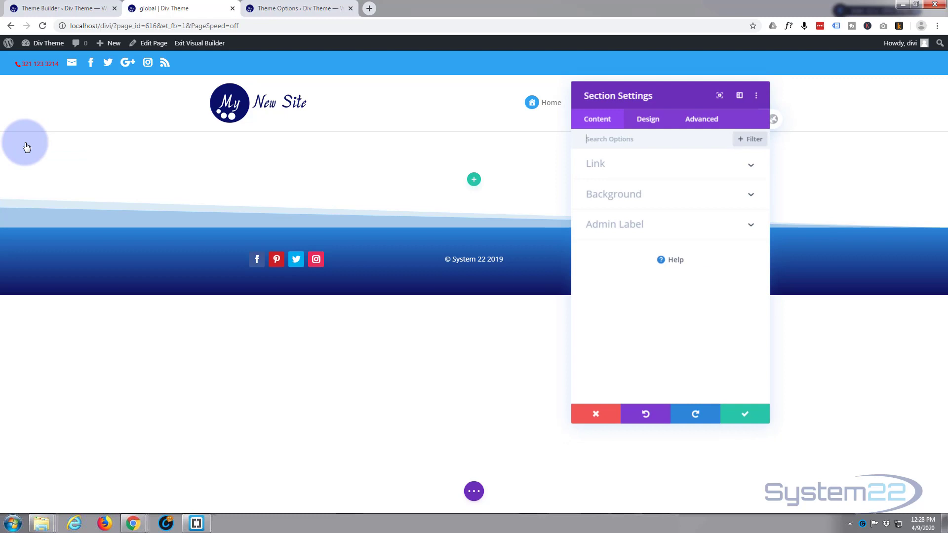
left_click(657, 195)
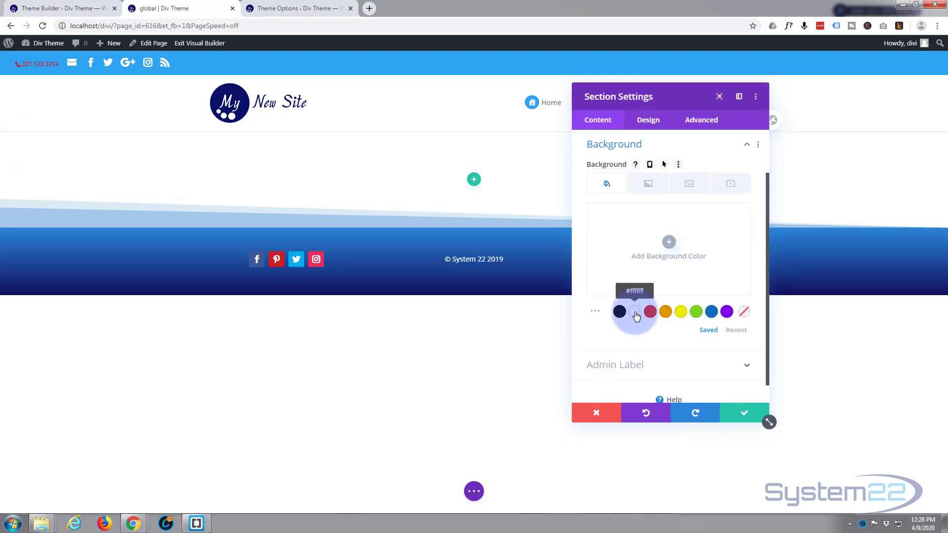
left_click(636, 312)
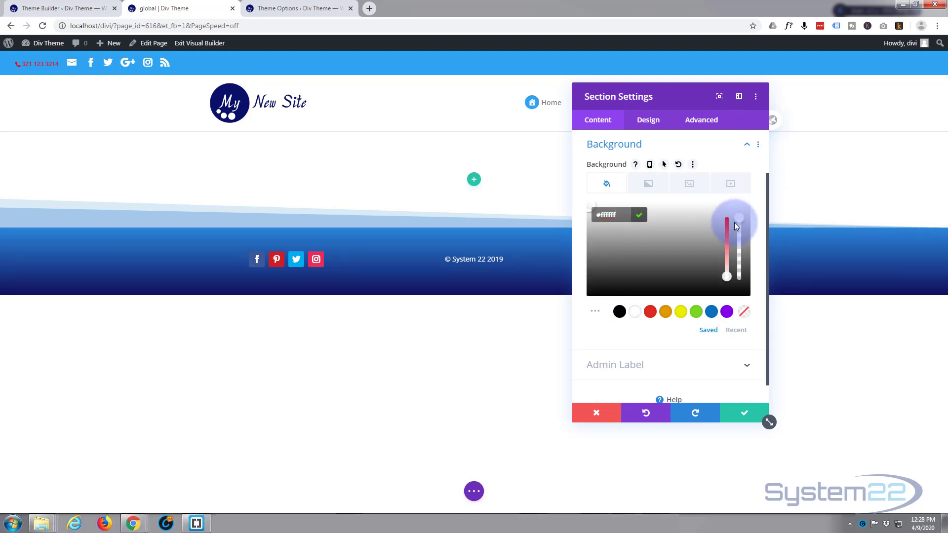
left_click_drag(738, 219, 739, 276)
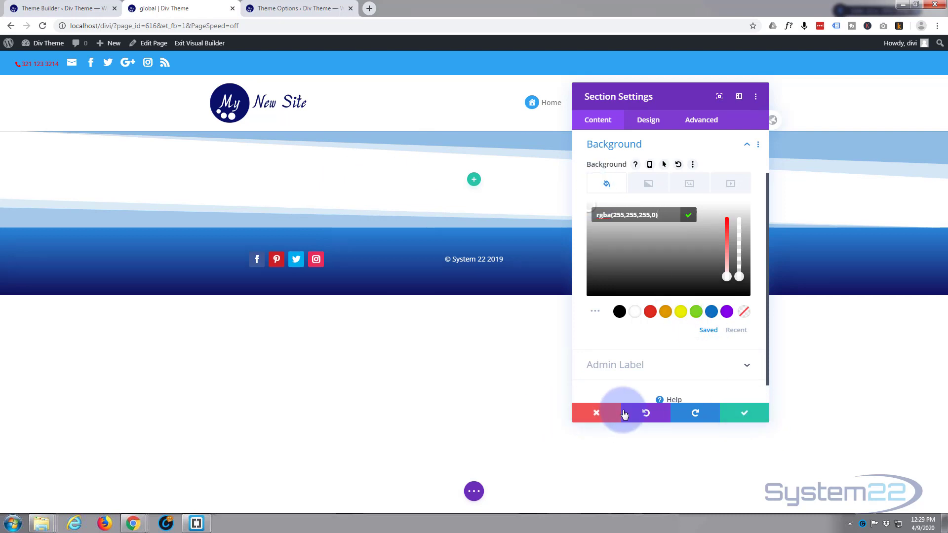
left_click(748, 414)
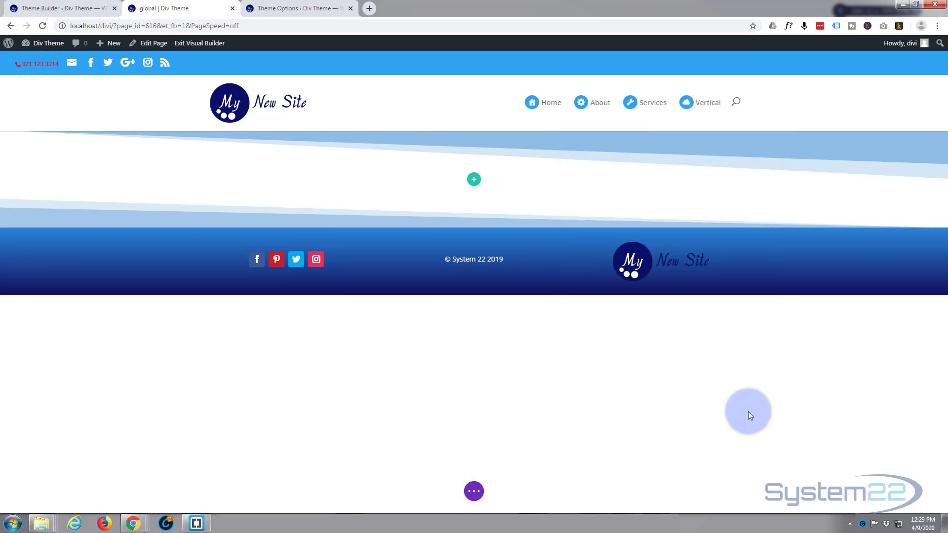